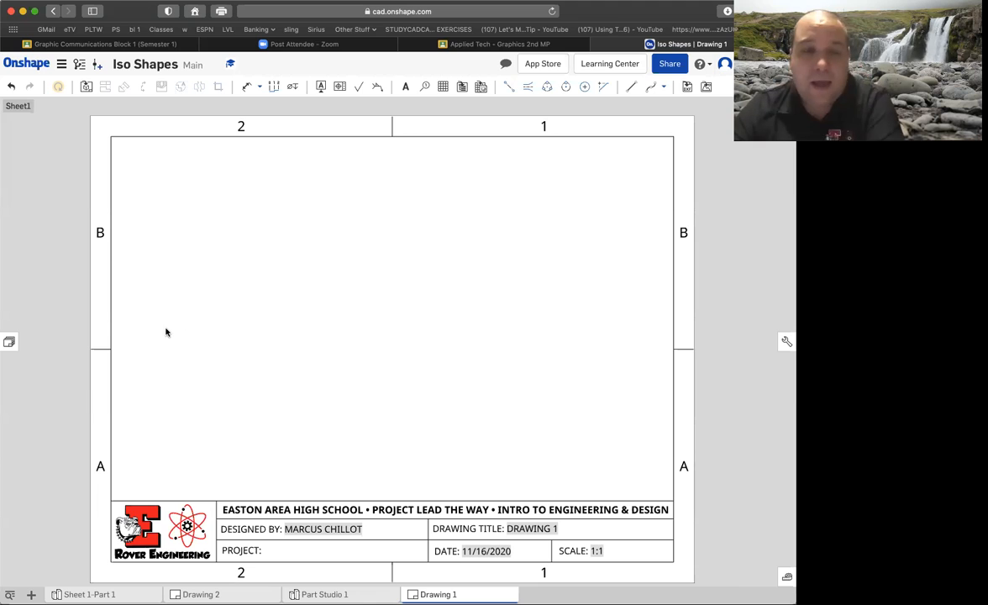
Step: Insert the front view of Part 1 from Part Studio 1 at 1:1 scale in the sheet's lower-left area
{"action": "left_click", "coordinate": [86, 88]}
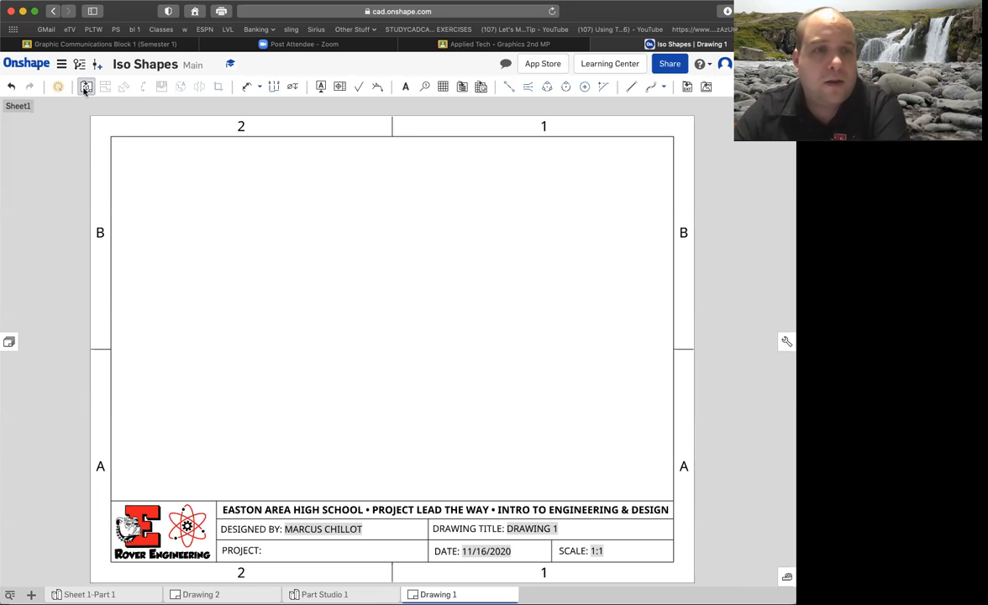
{"action": "left_click", "coordinate": [78, 126]}
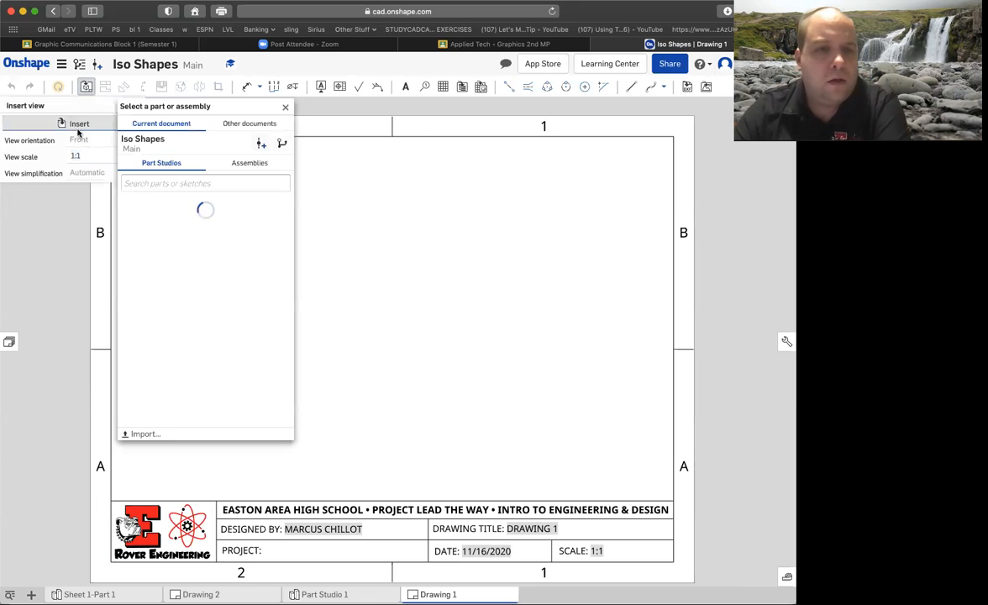
{"action": "left_click", "coordinate": [124, 227]}
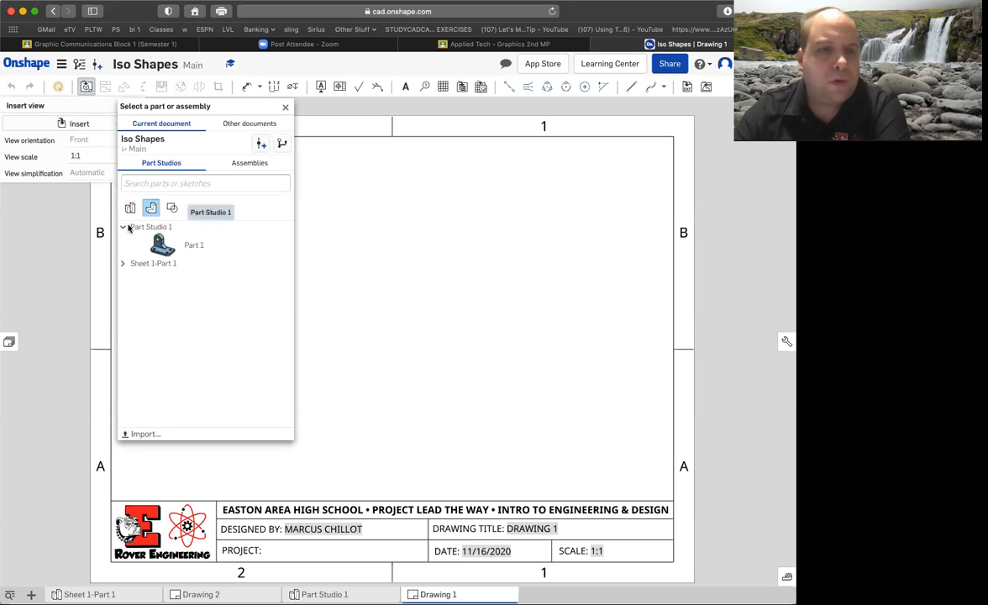
{"action": "left_click", "coordinate": [170, 243]}
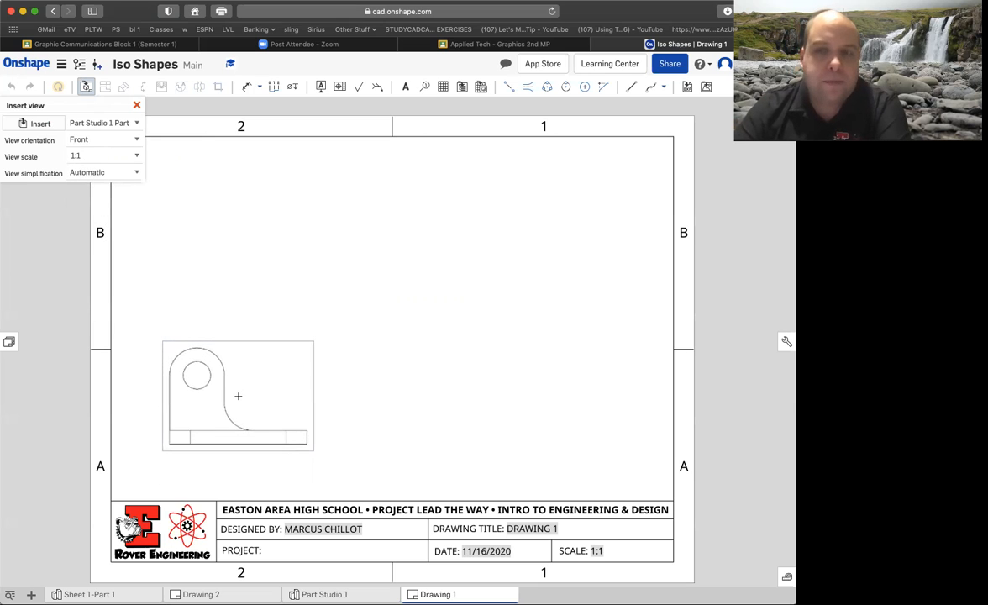
{"action": "left_click", "coordinate": [237, 396]}
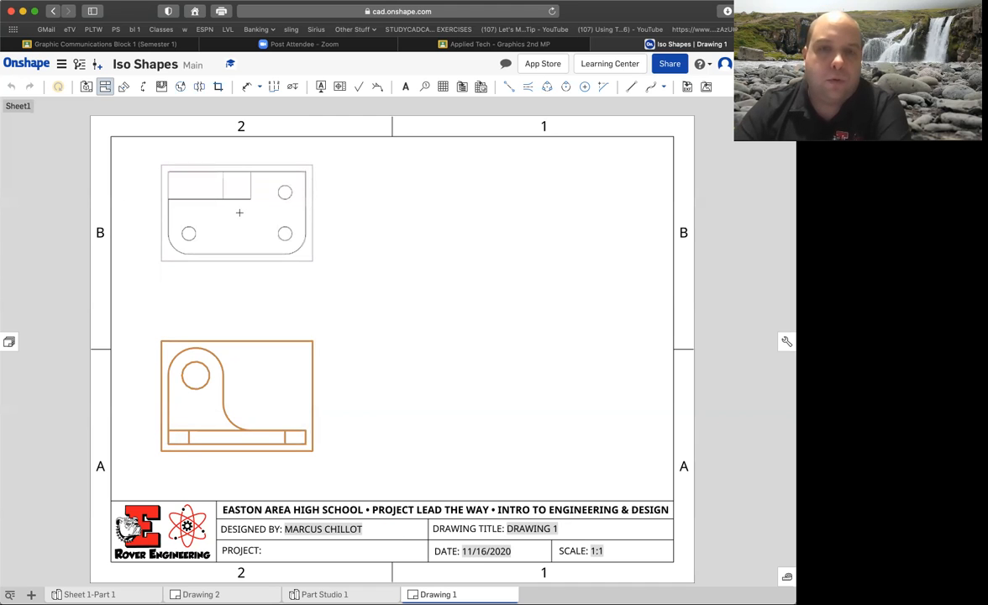
Step: Place projected top, right-side and isometric views of the bracket from its front view
{"action": "left_click", "coordinate": [239, 212]}
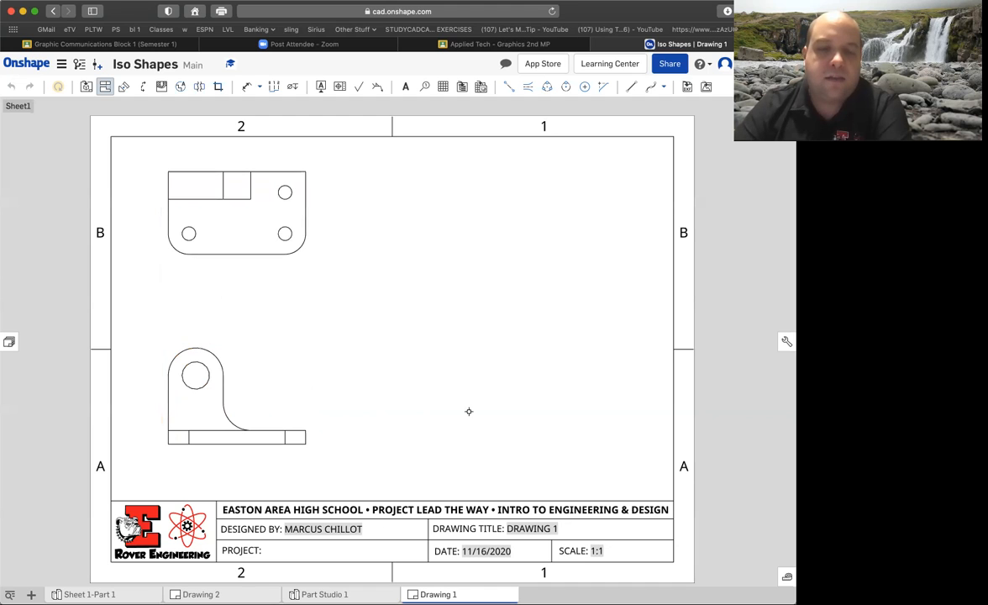
{"action": "left_click", "coordinate": [218, 393]}
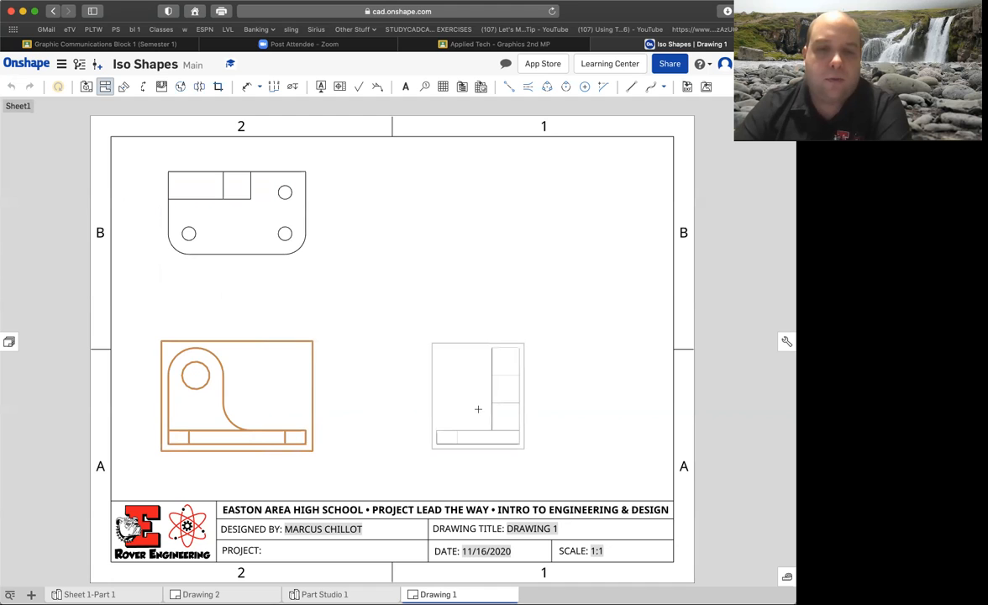
{"action": "left_click", "coordinate": [478, 409]}
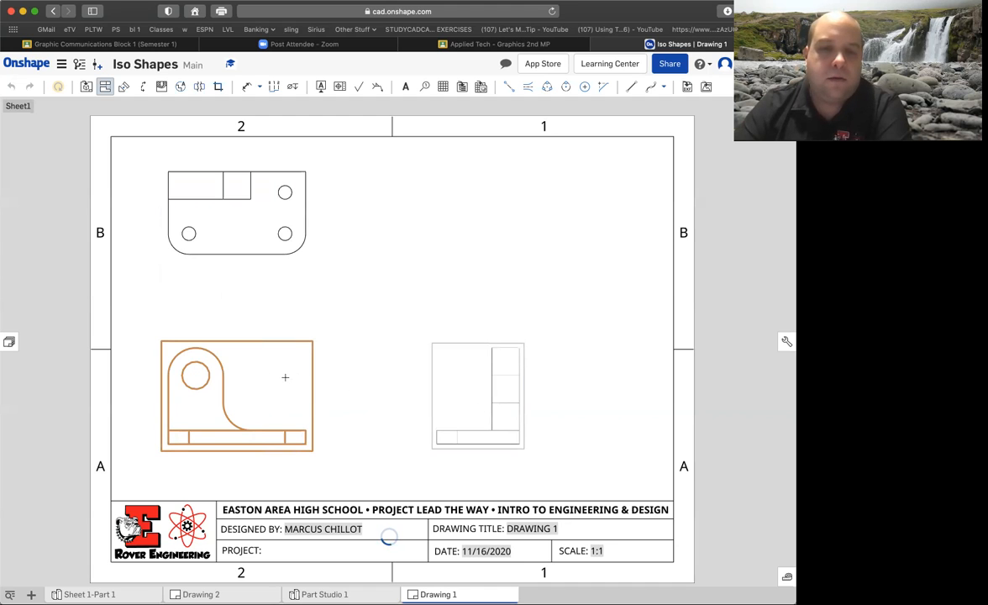
{"action": "left_click", "coordinate": [244, 379]}
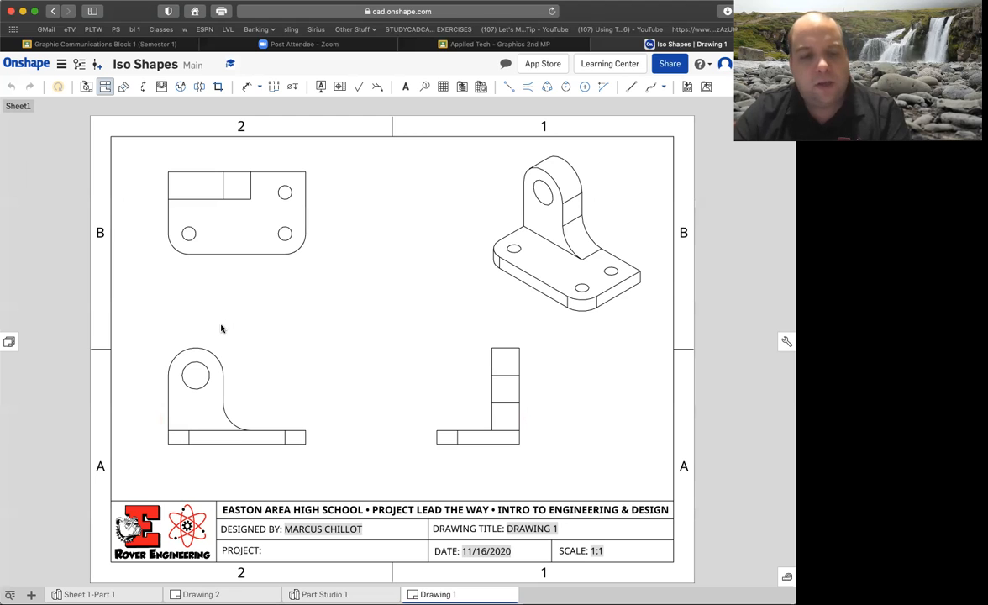
{"action": "key", "text": "Escape"}
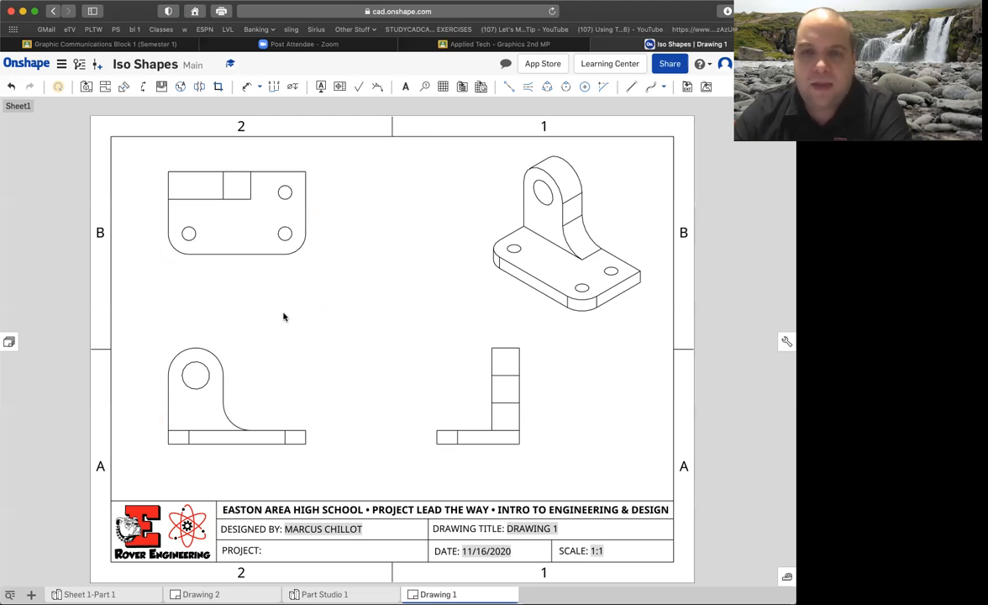
Step: Show hidden lines in the front, right-side and top views of the bracket
{"action": "right_click", "coordinate": [223, 375]}
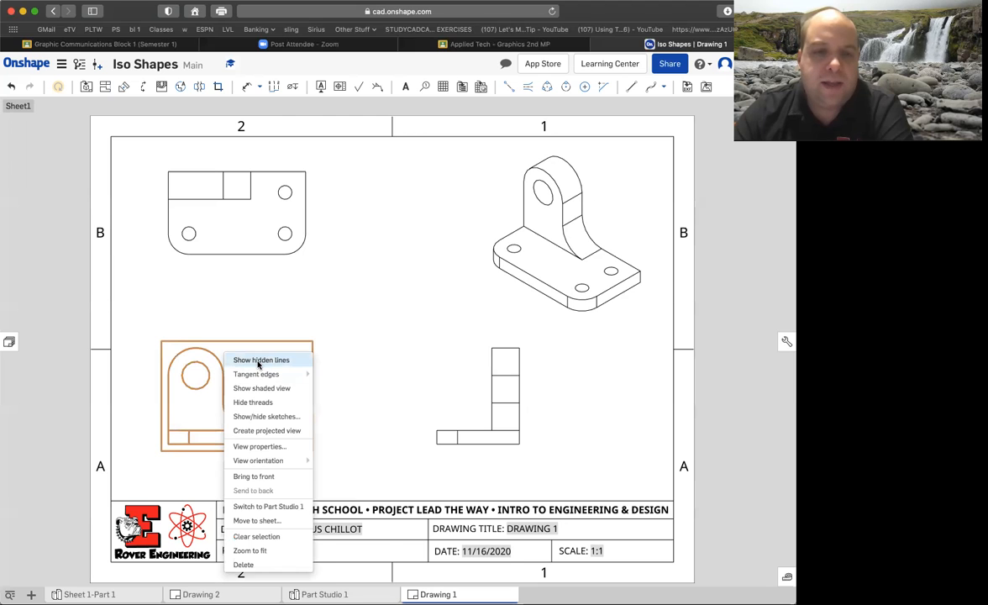
{"action": "left_click", "coordinate": [259, 362]}
{"action": "right_click", "coordinate": [497, 384]}
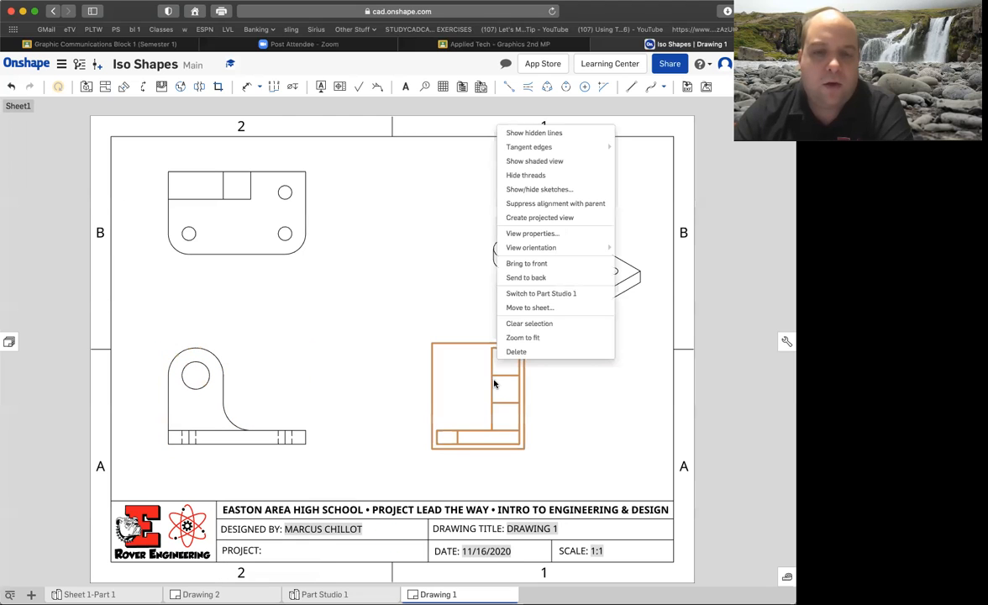
{"action": "left_click", "coordinate": [534, 133]}
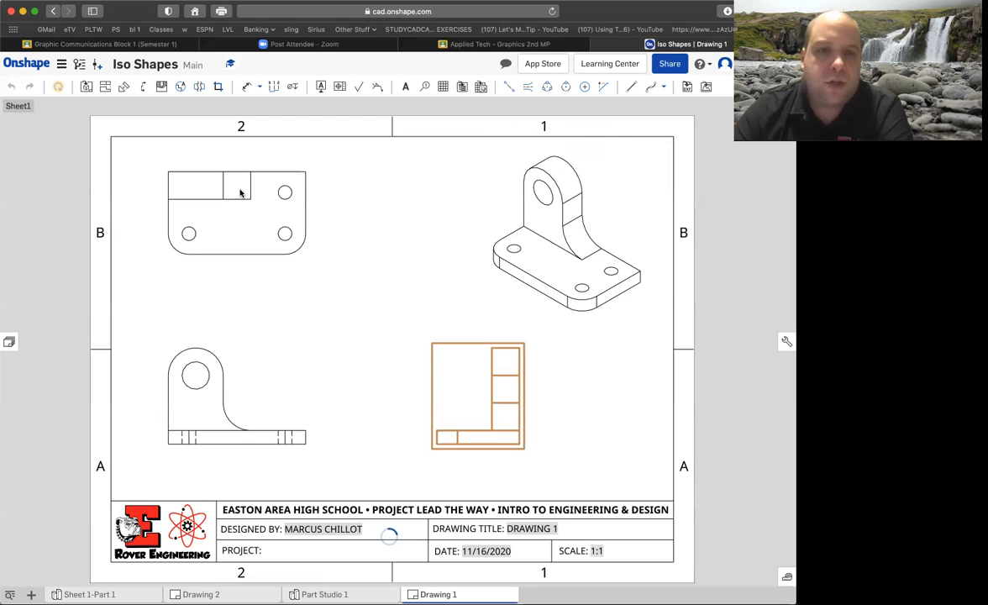
{"action": "right_click", "coordinate": [267, 176]}
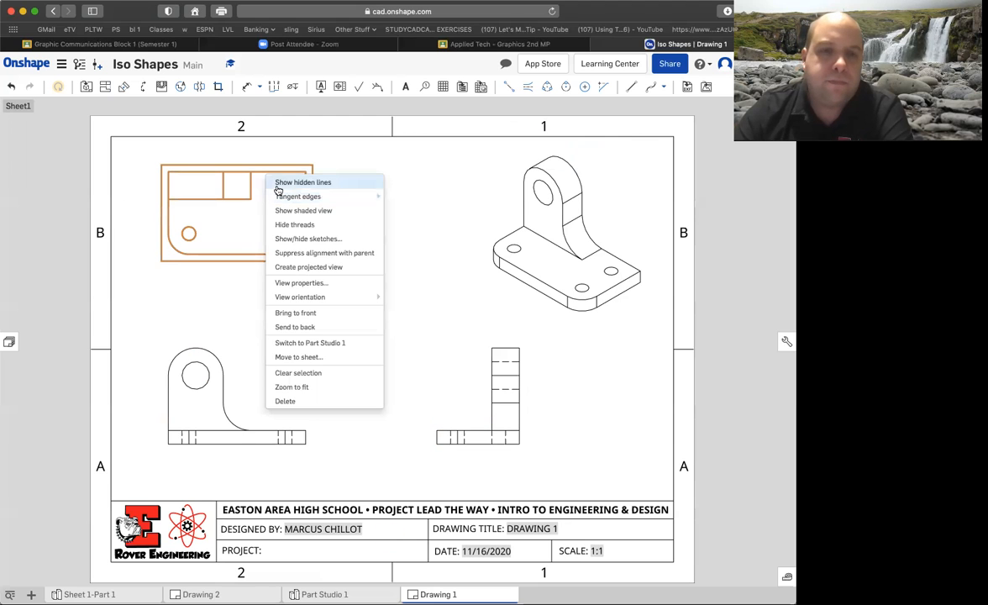
{"action": "left_click", "coordinate": [277, 183]}
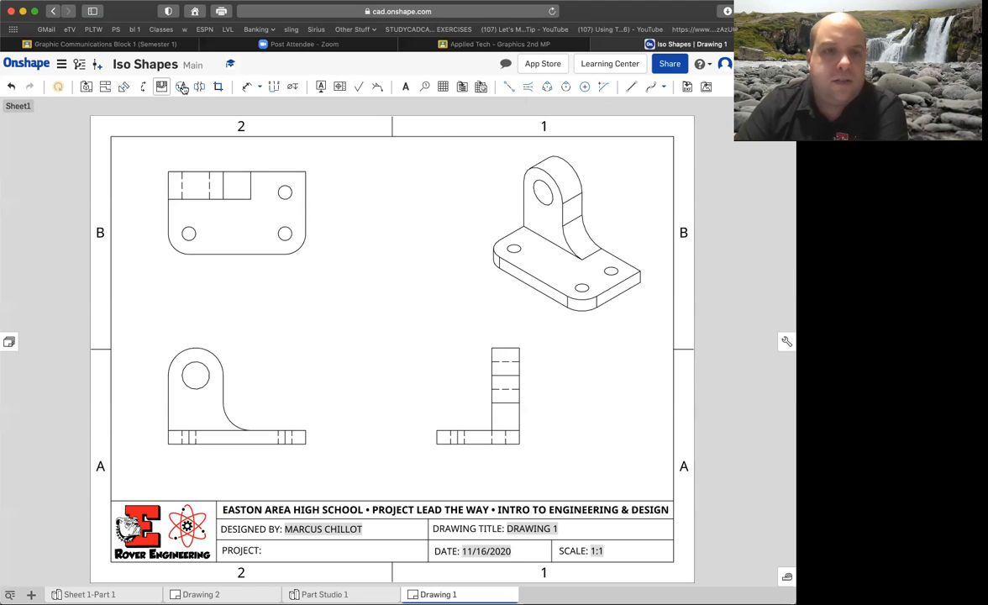
Step: Add centermarks to the large hole in the front view and the three small holes in the top view
{"action": "left_click", "coordinate": [584, 89]}
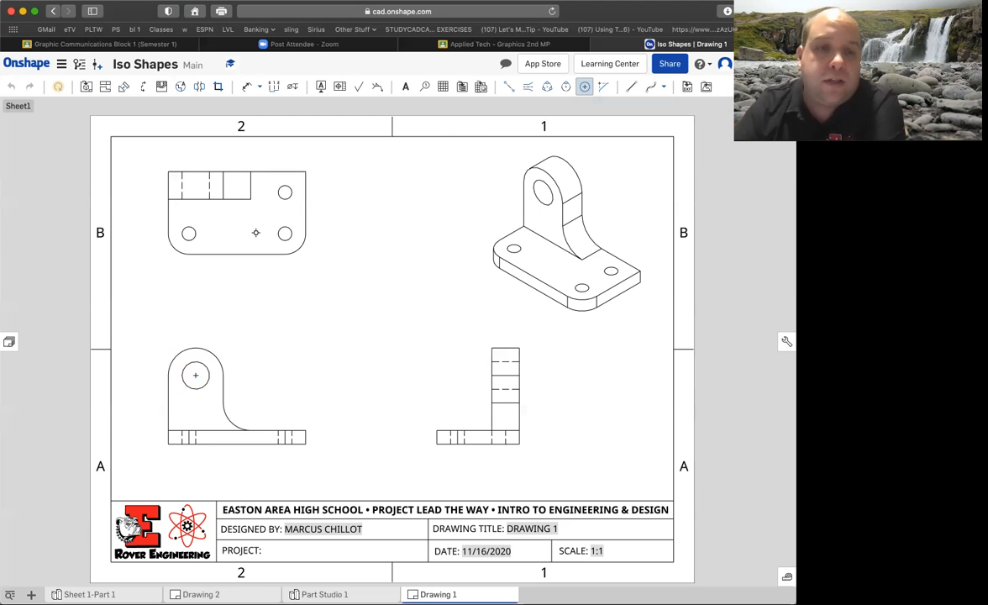
{"action": "left_click", "coordinate": [189, 233]}
{"action": "left_click", "coordinate": [285, 233]}
{"action": "left_click", "coordinate": [284, 190]}
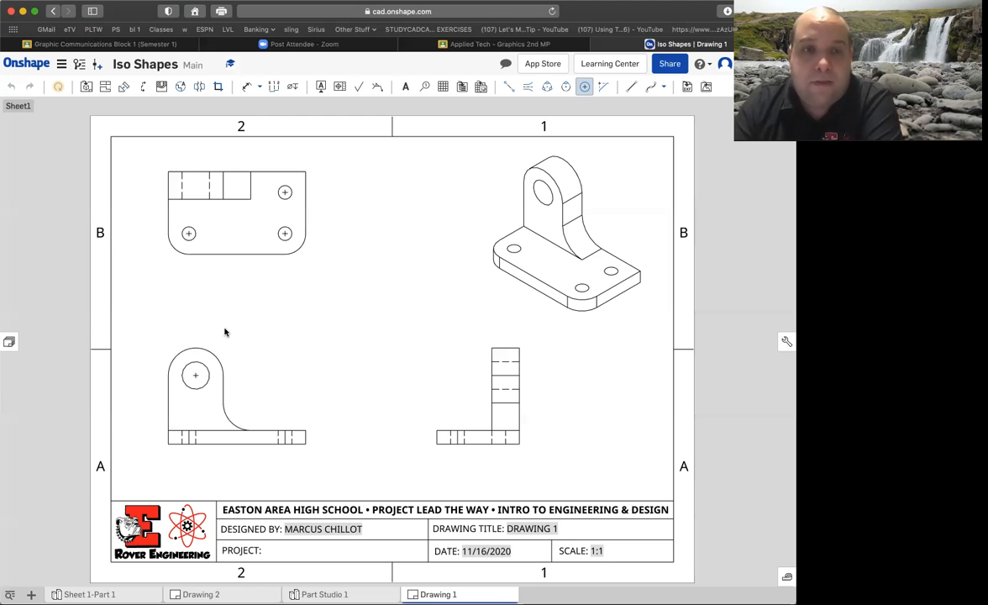
Step: Dimension the base's overall width in the front view, placing the dimension above the bracket
{"action": "left_click", "coordinate": [246, 89]}
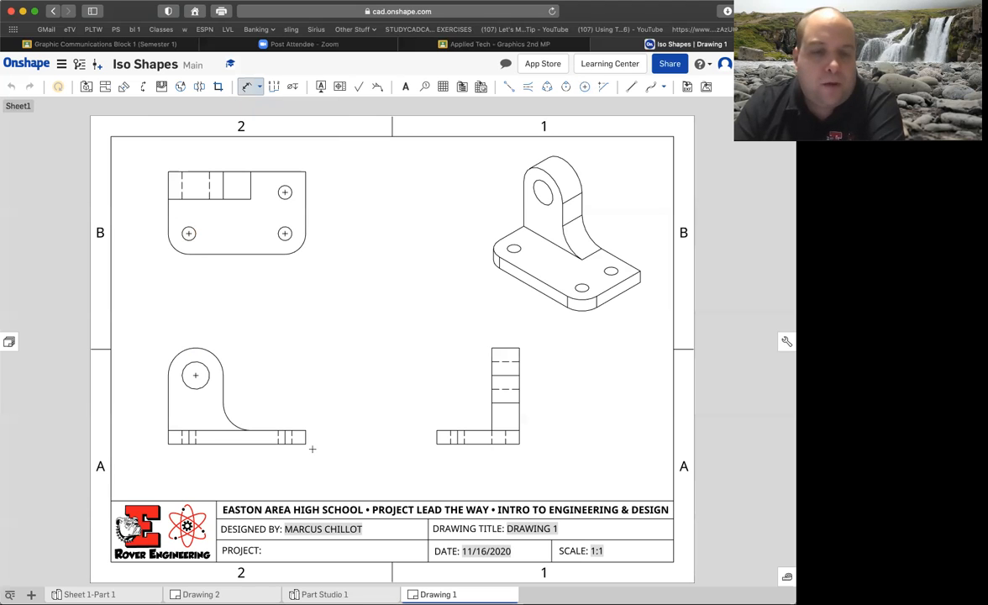
{"action": "left_click", "coordinate": [168, 436]}
{"action": "left_click", "coordinate": [306, 436]}
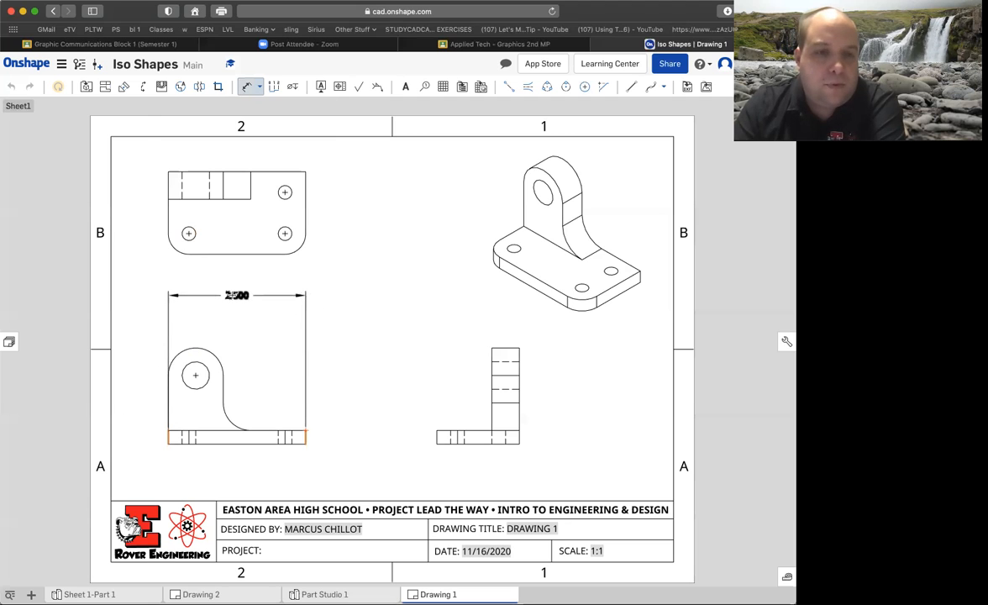
{"action": "left_click", "coordinate": [213, 273]}
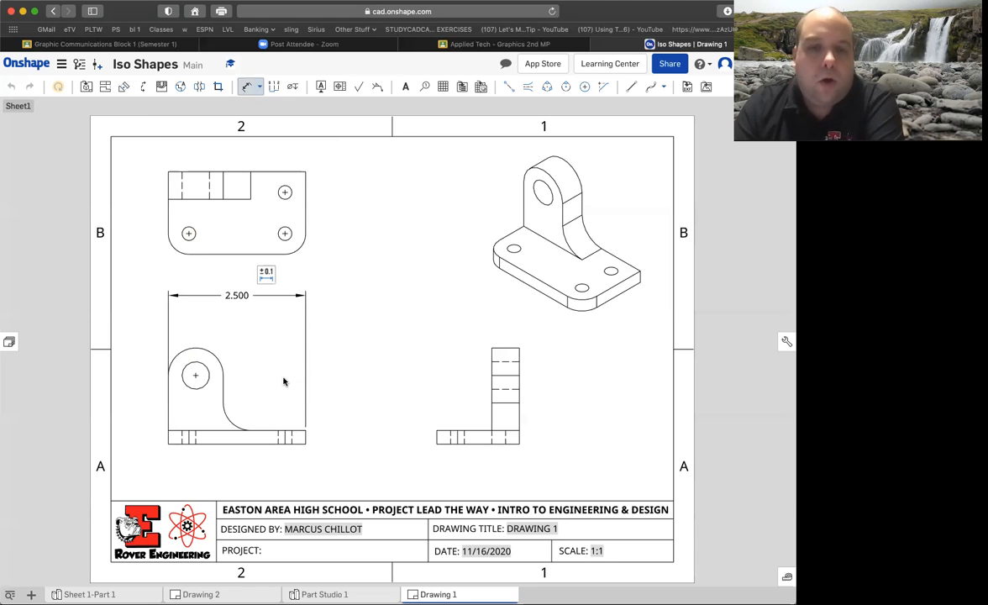
Step: Try dimensioning the height from the base's bottom edge to the rounded top's centre in the front view, and delete that dimension
{"action": "left_click", "coordinate": [208, 443]}
{"action": "left_click", "coordinate": [202, 349]}
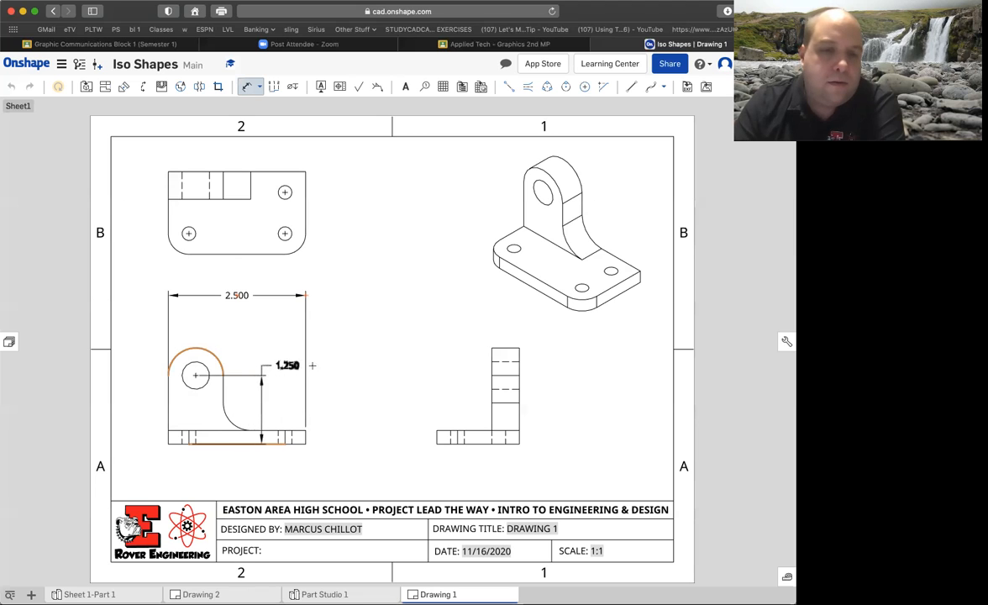
{"action": "left_click", "coordinate": [360, 365]}
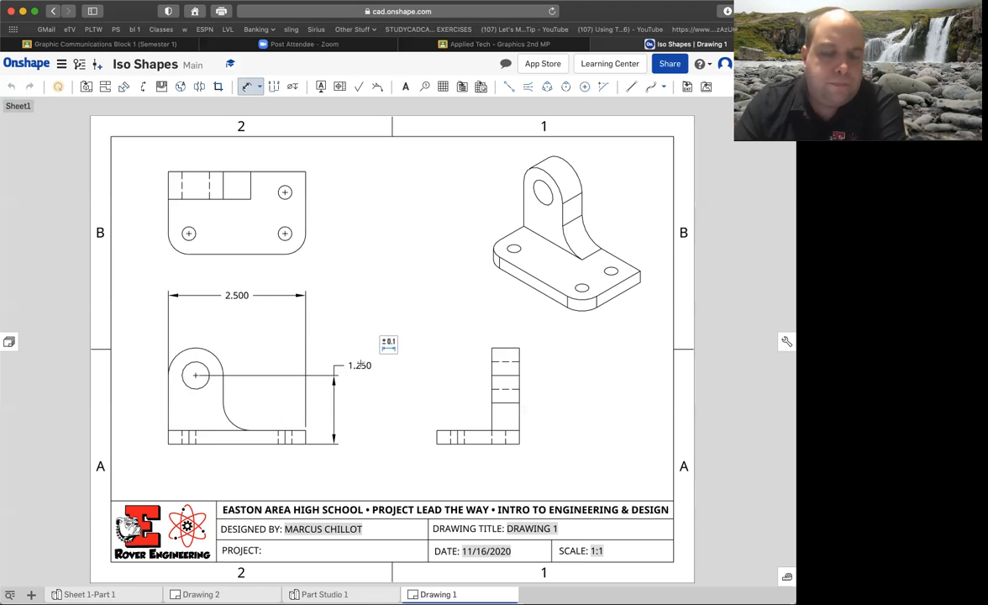
{"action": "key", "text": "Escape"}
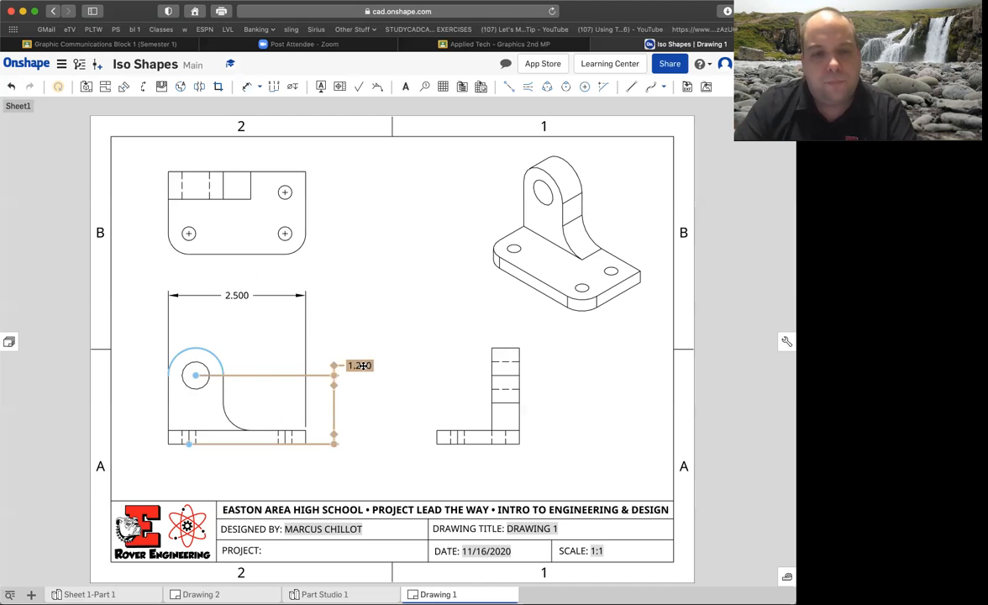
{"action": "right_click", "coordinate": [362, 365]}
{"action": "left_click", "coordinate": [379, 399]}
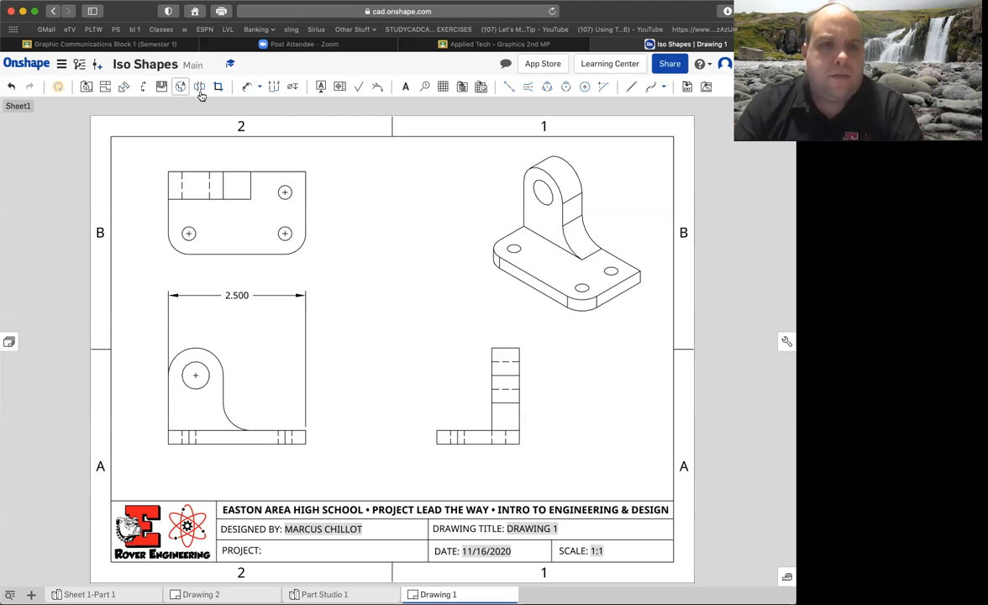
Step: Dimension the height from the base's bottom edge to the rounded top's centre, with the text between the arrows beside the front view
{"action": "left_click", "coordinate": [247, 89]}
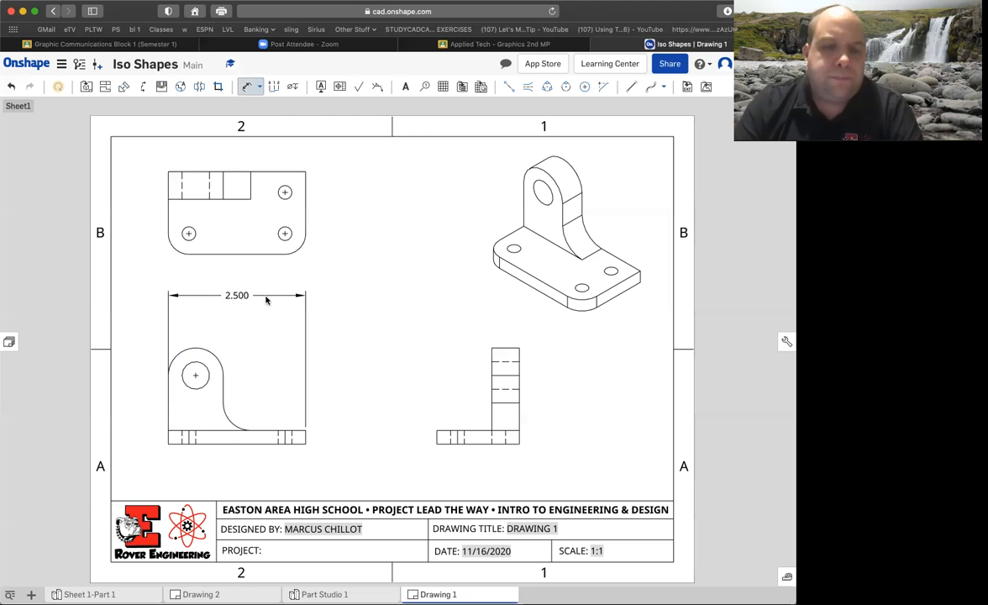
{"action": "left_click", "coordinate": [224, 443]}
{"action": "left_click", "coordinate": [210, 351]}
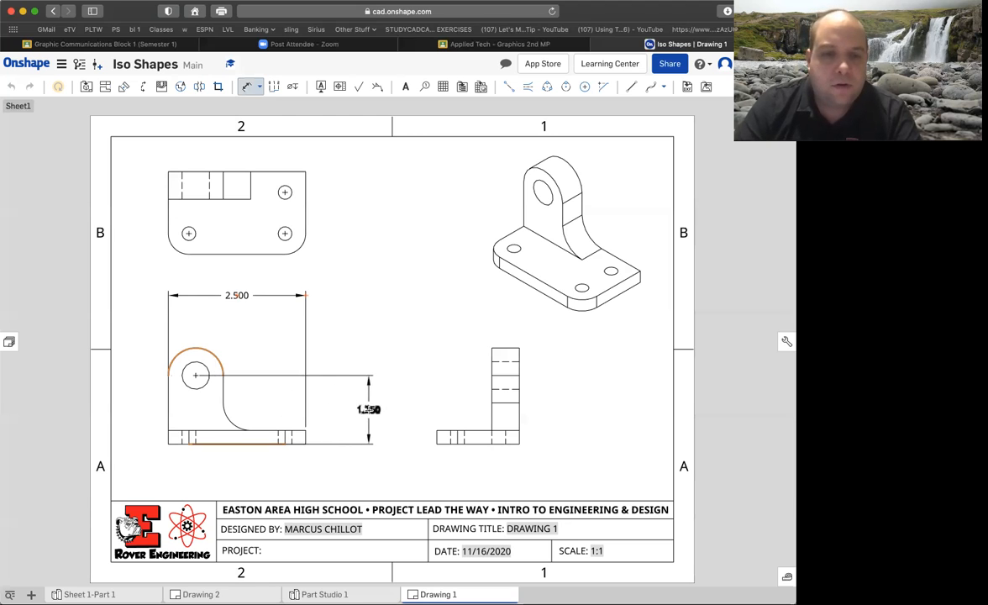
{"action": "left_click", "coordinate": [369, 409]}
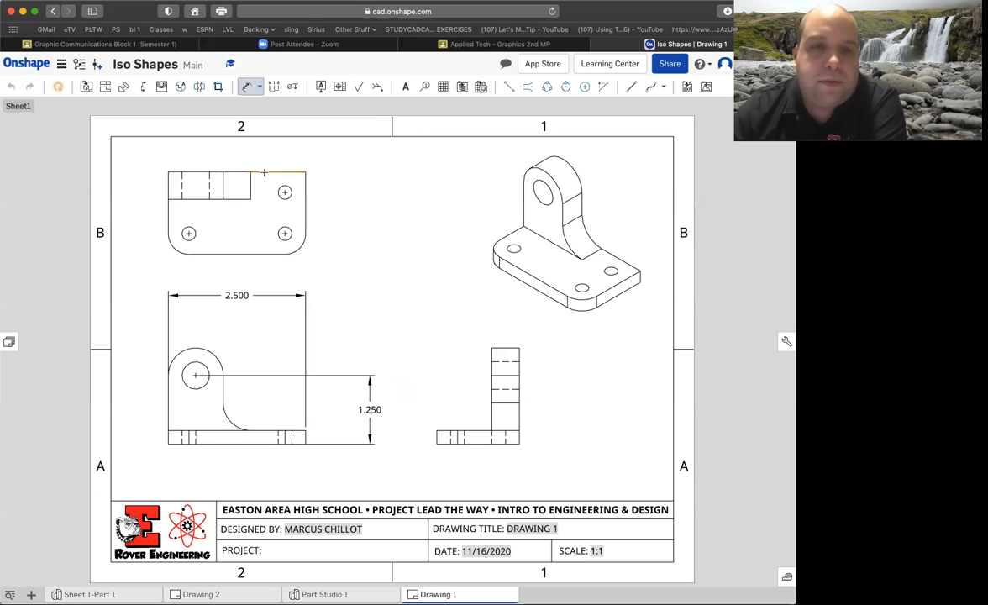
Step: Dimension the overall depth above the right-side view, aligned with the front view's width dimension
{"action": "left_click", "coordinate": [306, 202]}
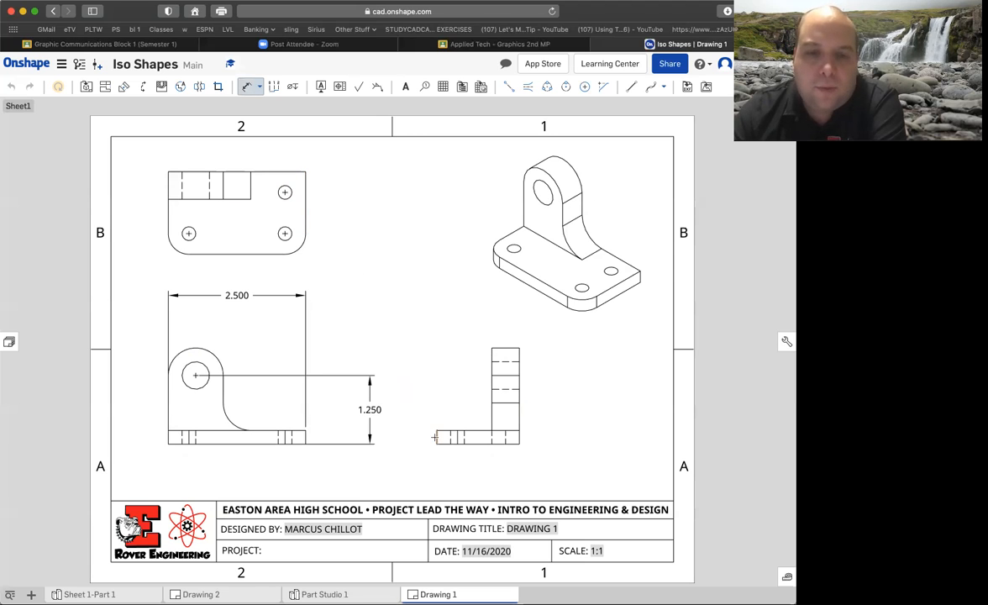
{"action": "left_click", "coordinate": [443, 435]}
{"action": "left_click", "coordinate": [517, 411]}
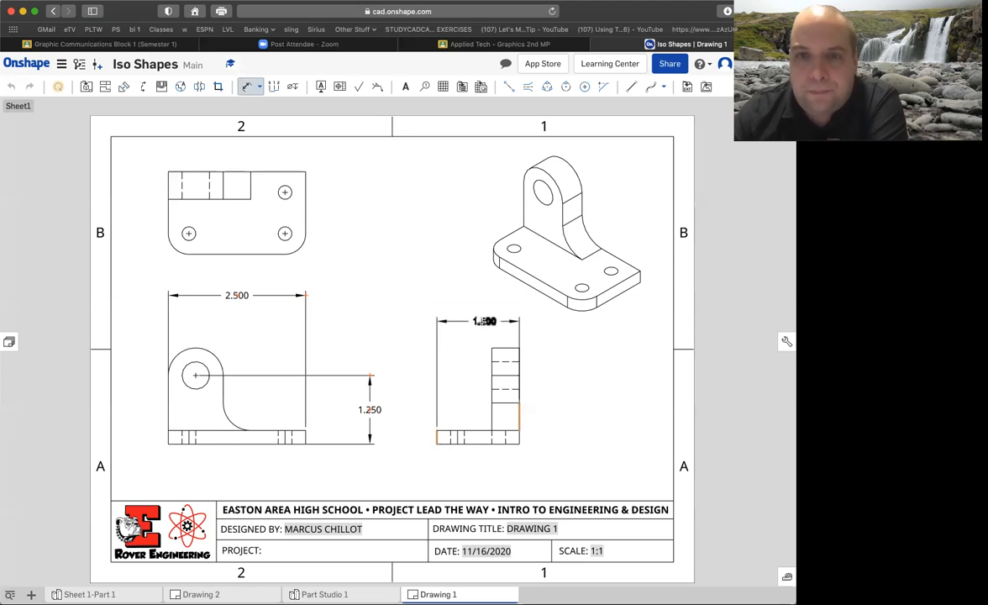
{"action": "left_click_drag", "start_coordinate": [478, 300], "coordinate": [478, 295]}
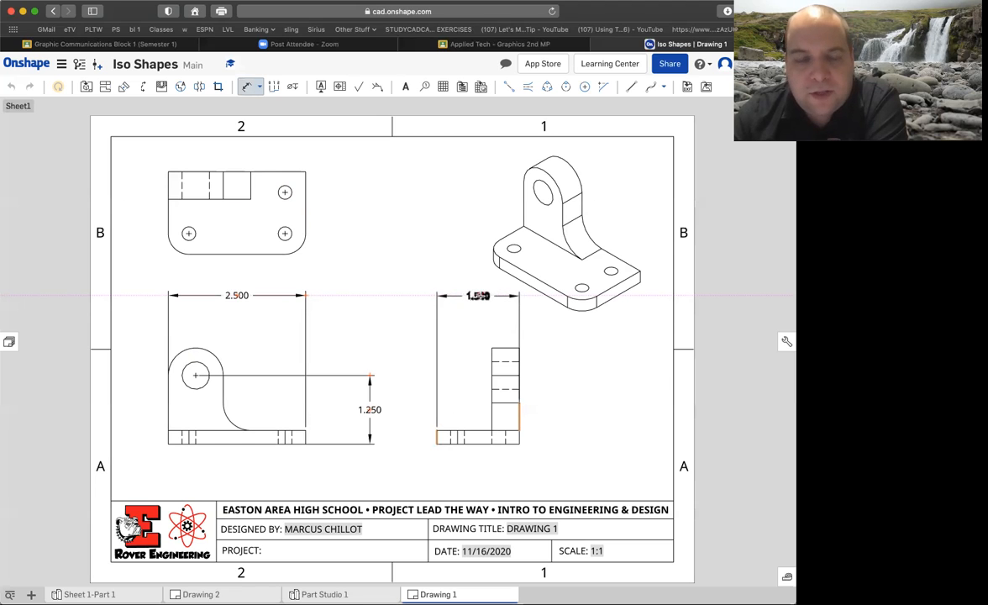
{"action": "left_click_drag", "start_coordinate": [478, 296], "coordinate": [478, 295]}
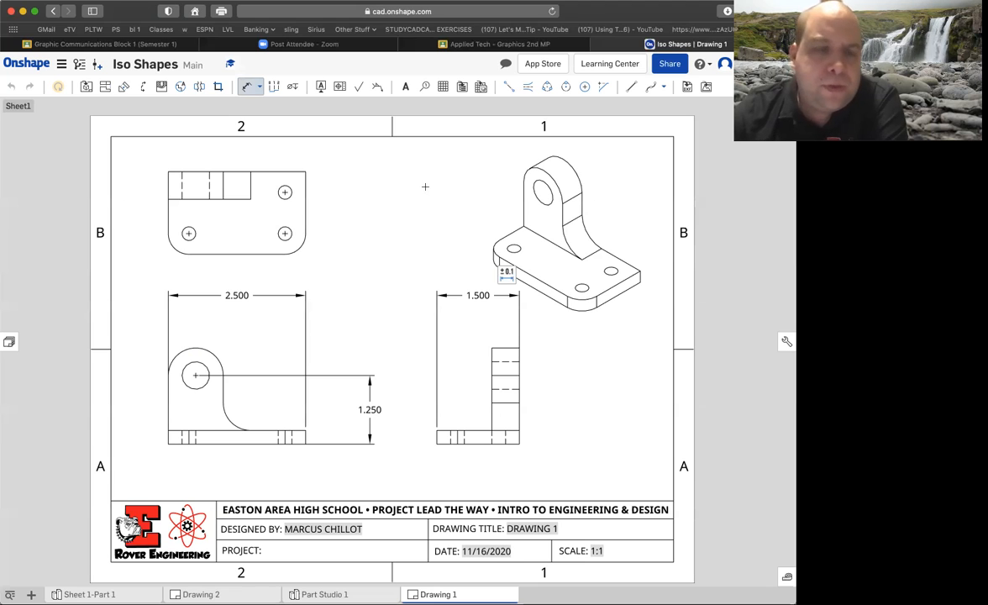
Step: Dimension the base plate's thickness beside the front view, inside the centre-height dimension
{"action": "left_click", "coordinate": [250, 88]}
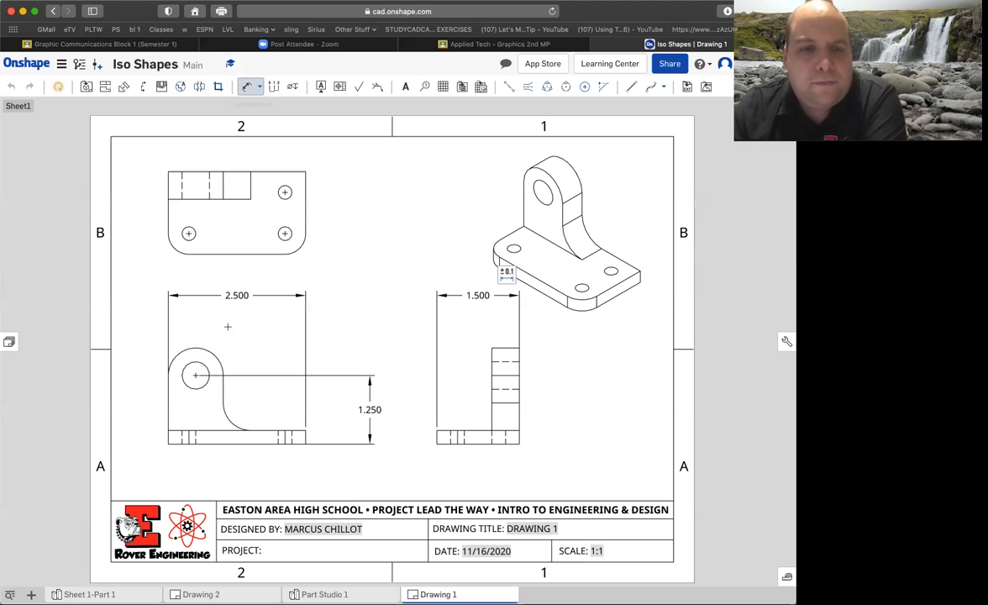
{"action": "left_click", "coordinate": [306, 436]}
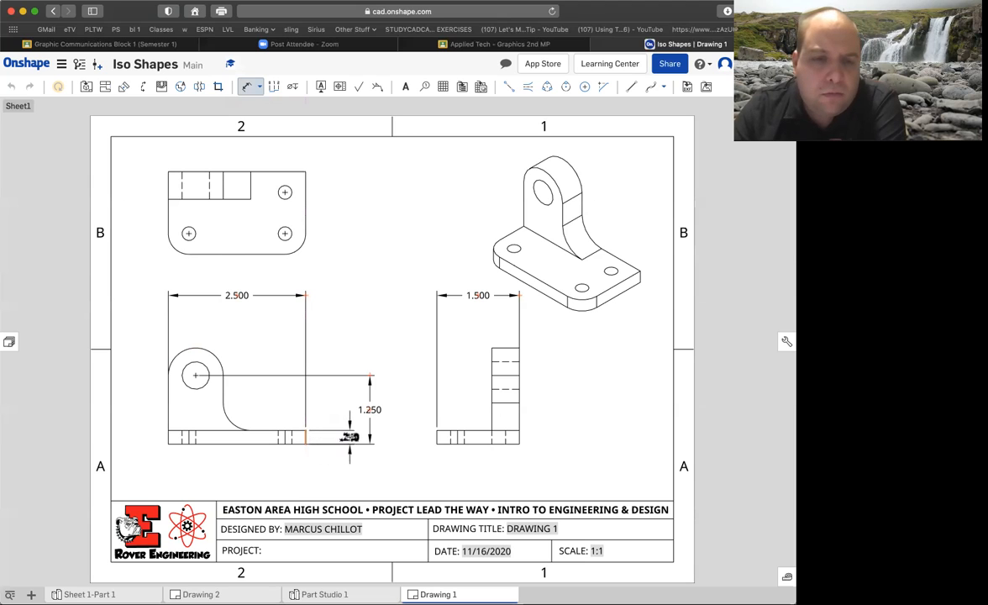
{"action": "left_click", "coordinate": [349, 436]}
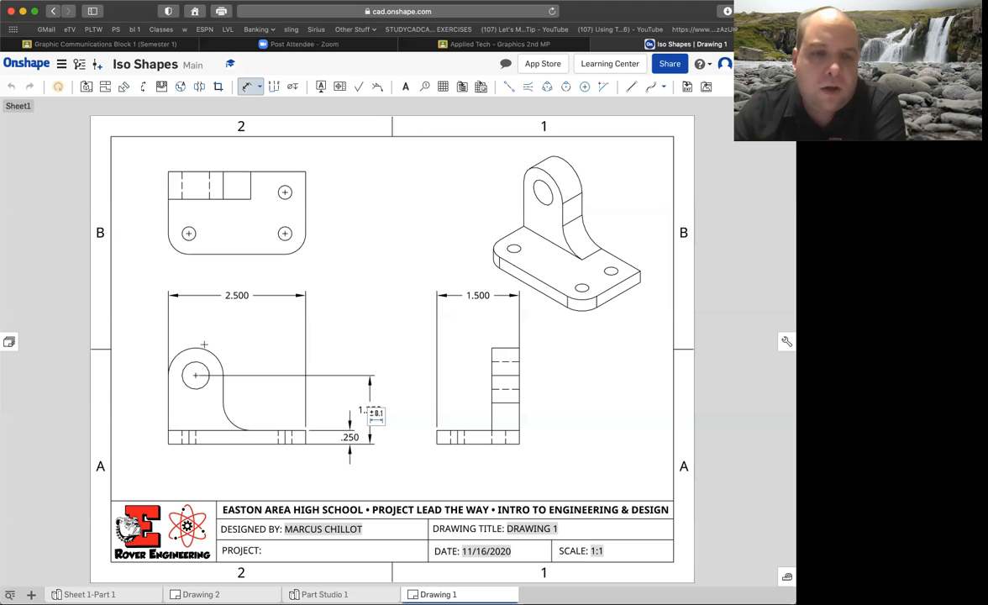
Step: Dimension the rounded top's radius and the large hole's diameter in the front view, with both callouts beneath the overall width dimension
{"action": "left_click", "coordinate": [202, 347]}
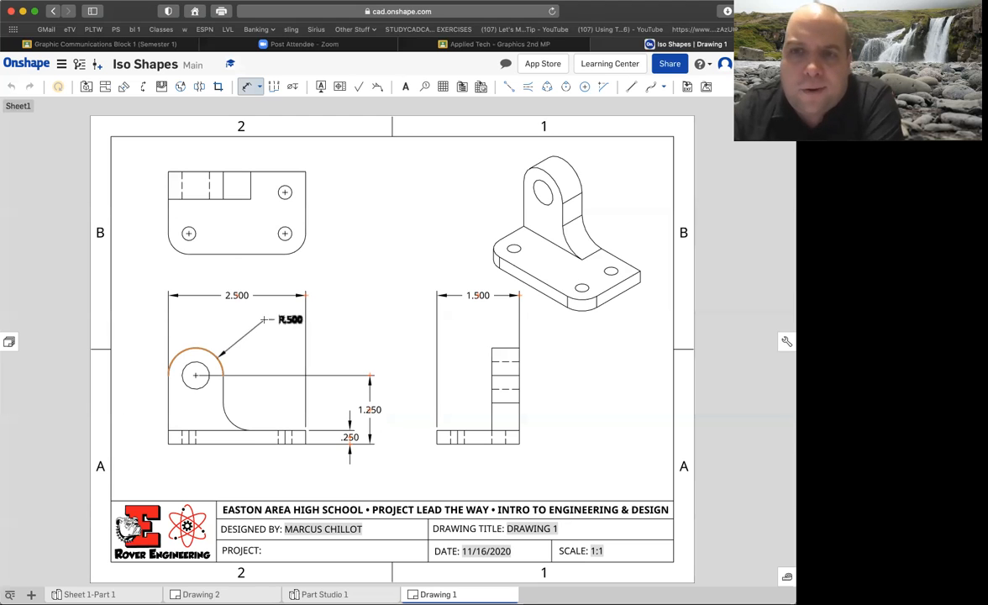
{"action": "left_click", "coordinate": [265, 320]}
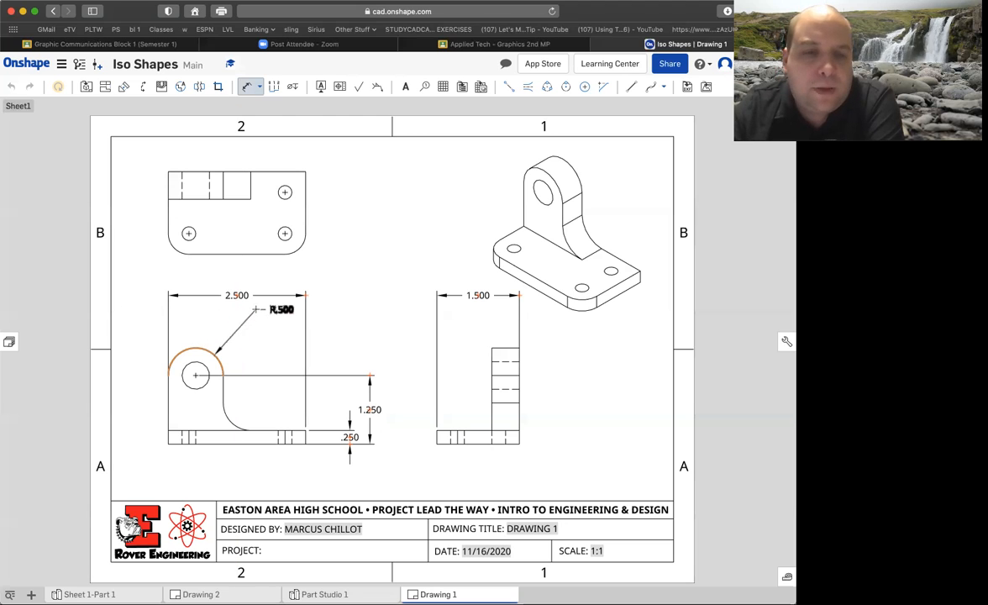
{"action": "left_click", "coordinate": [256, 312]}
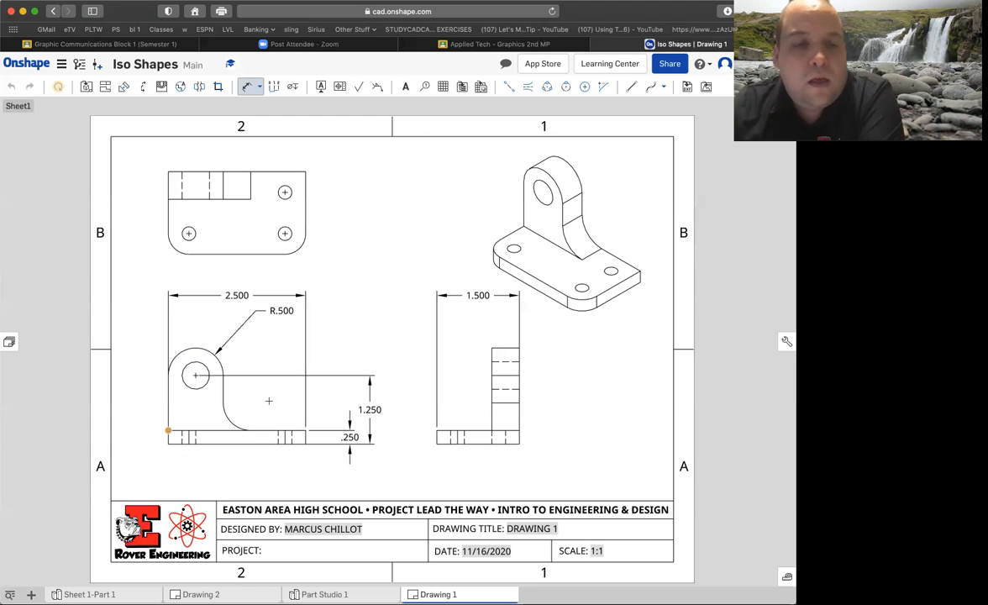
{"action": "left_click", "coordinate": [206, 366]}
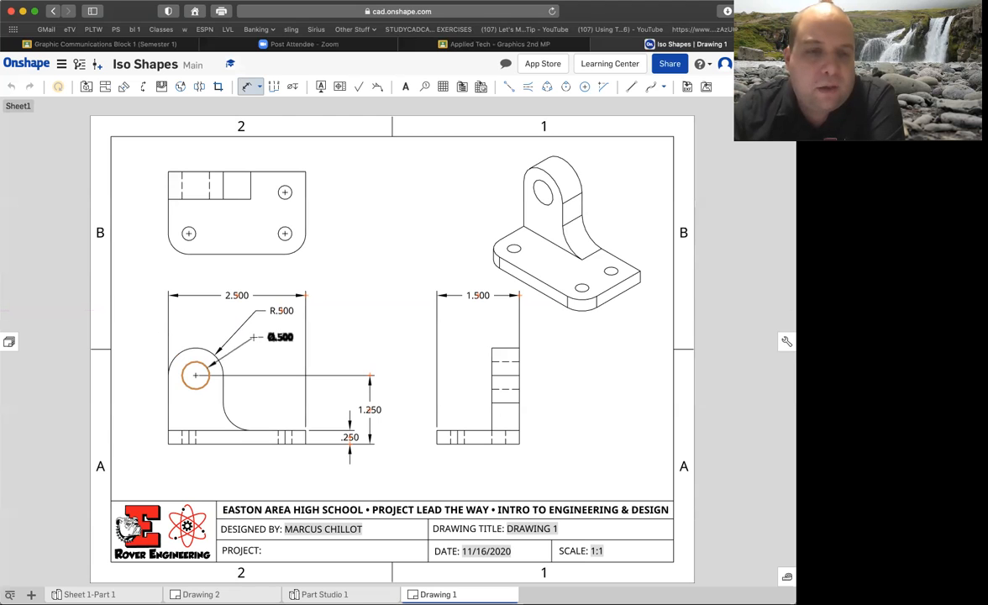
{"action": "left_click", "coordinate": [253, 337]}
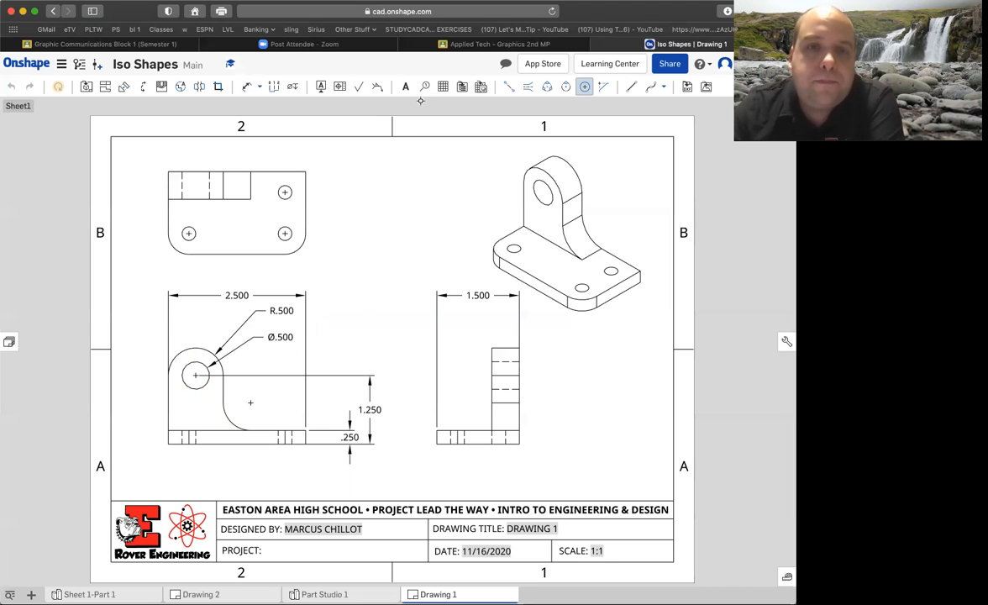
Step: Dimension the radius of the concave fillet between the upright and the base in the front view
{"action": "left_click", "coordinate": [247, 88]}
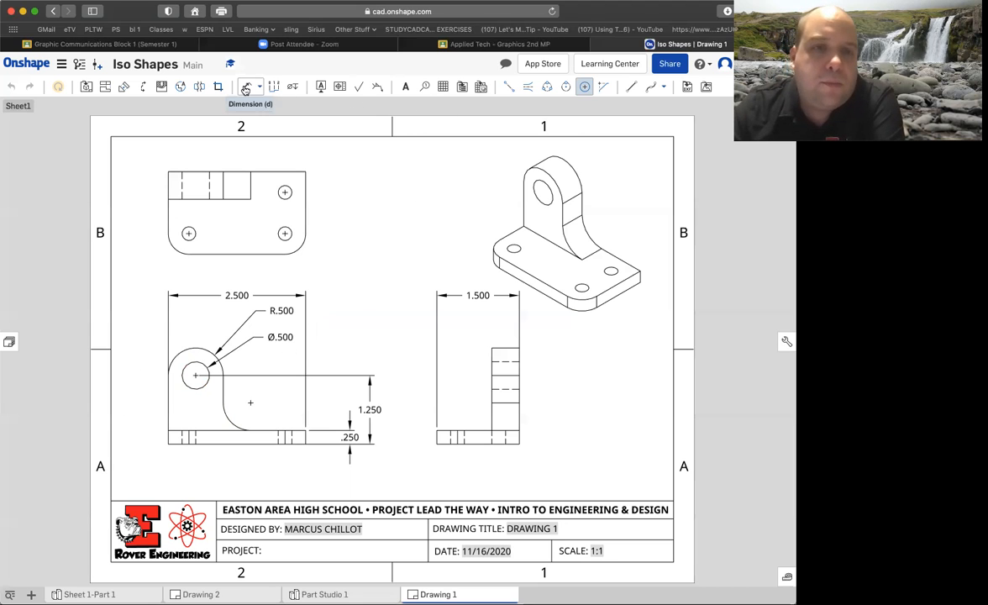
{"action": "left_click", "coordinate": [231, 419]}
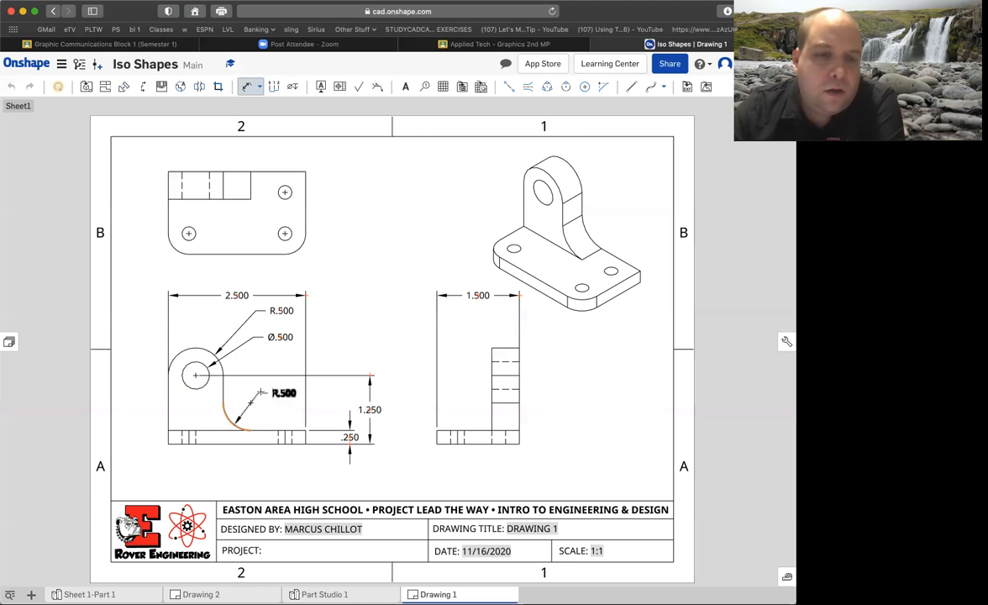
{"action": "left_click", "coordinate": [252, 389]}
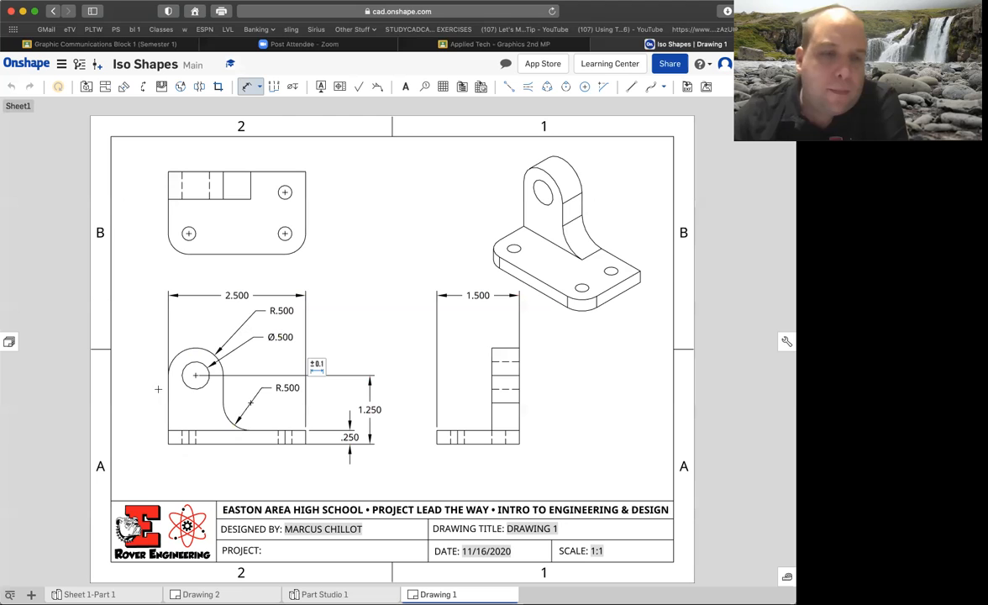
Step: Try dimensioning the upright's width beneath the front view's overall width dimension, and delete that dimension
{"action": "left_click", "coordinate": [169, 389]}
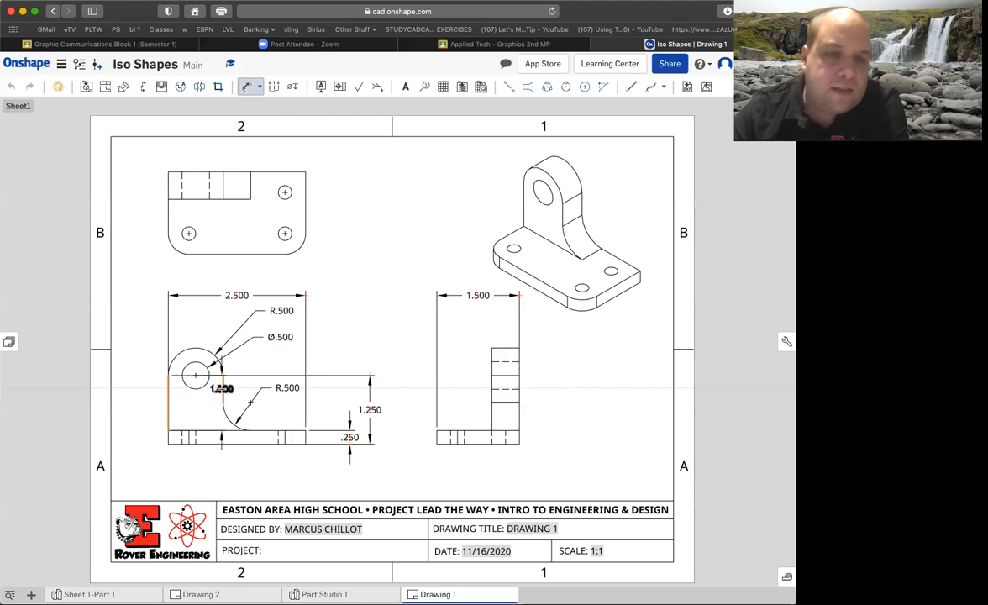
{"action": "left_click", "coordinate": [222, 389]}
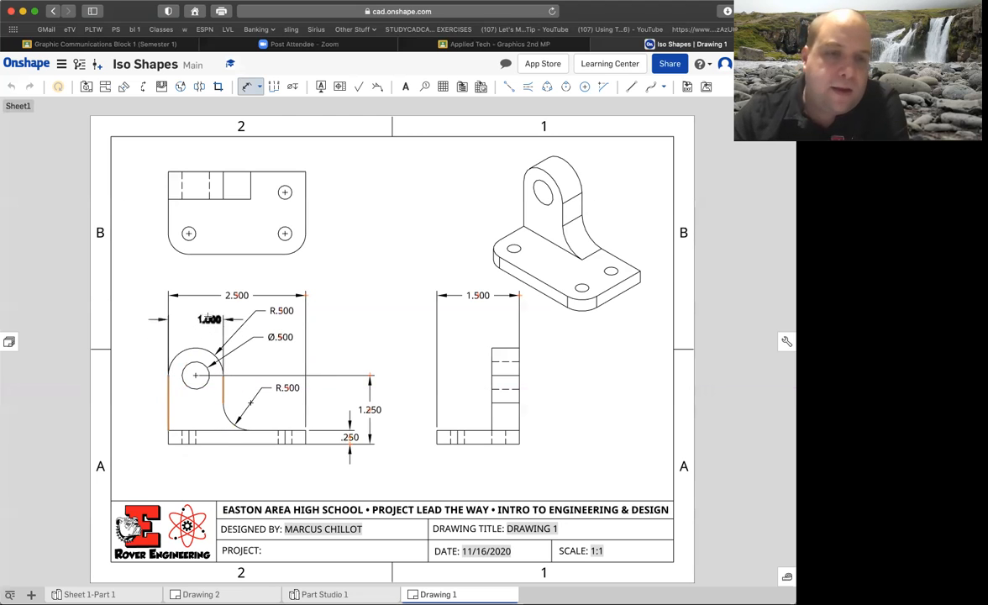
{"action": "left_click", "coordinate": [195, 310]}
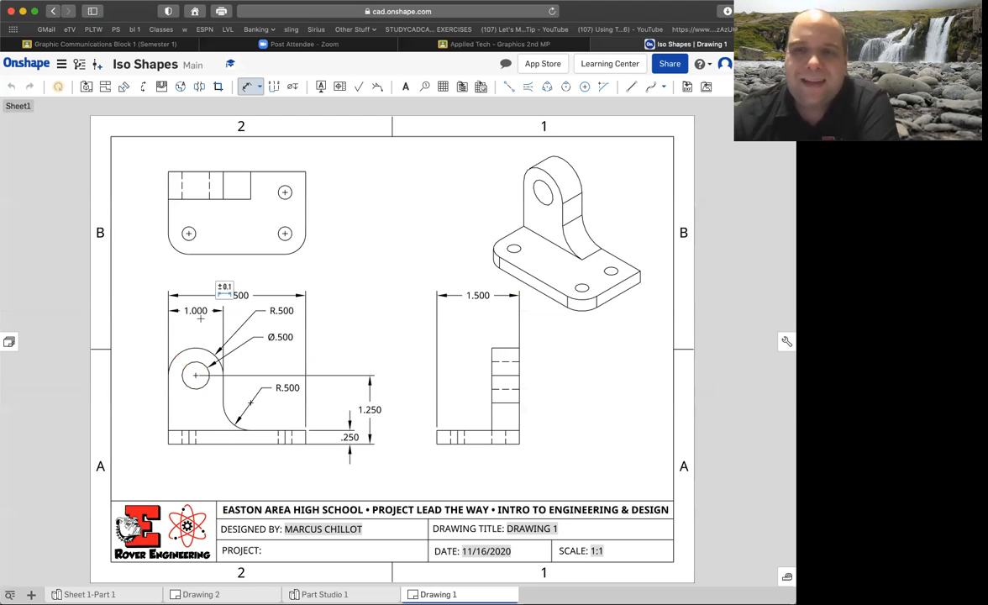
{"action": "left_click", "coordinate": [195, 311]}
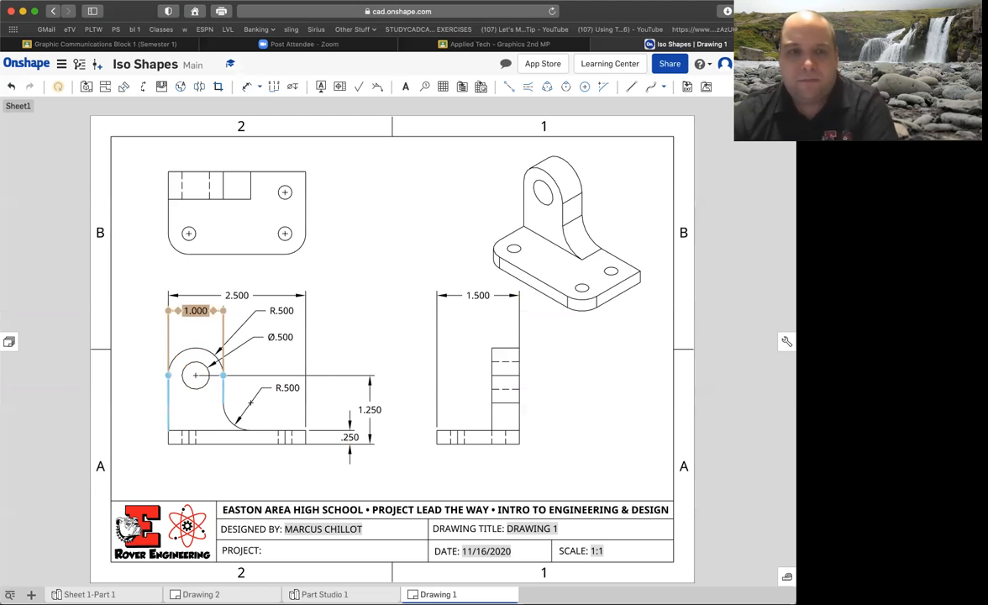
{"action": "right_click", "coordinate": [174, 291]}
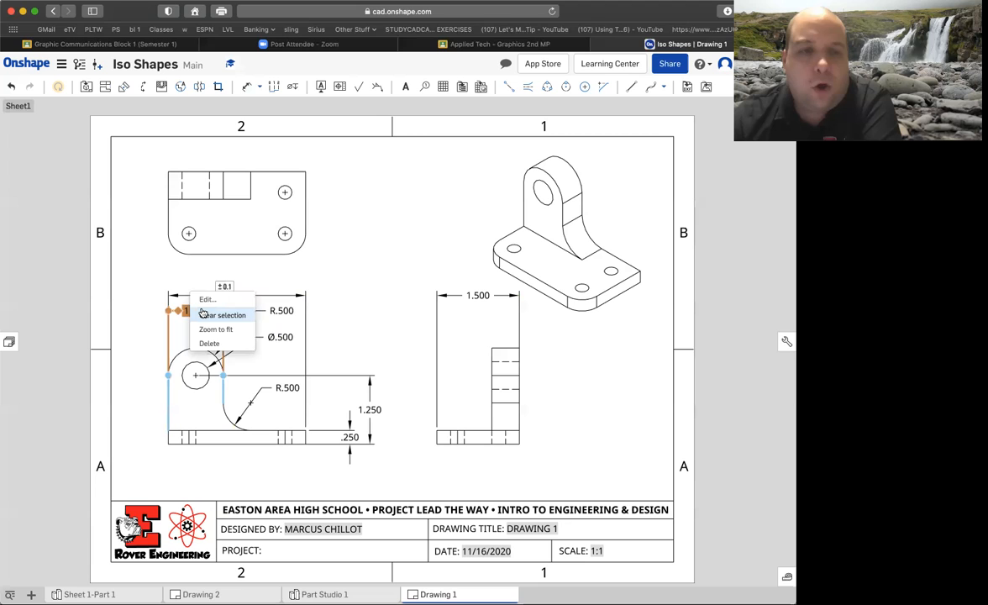
{"action": "left_click", "coordinate": [210, 343]}
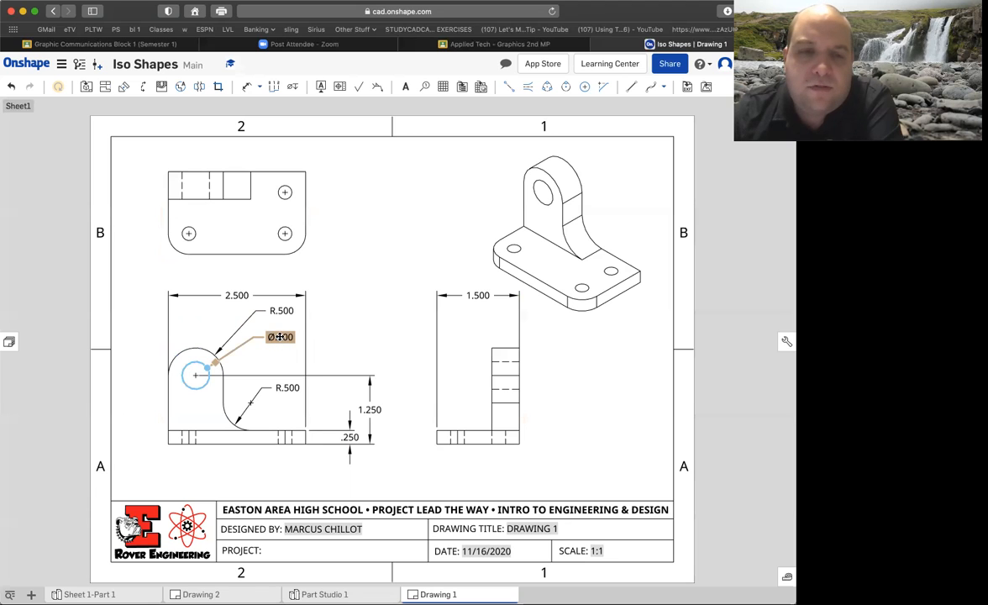
Step: Try adding the note THRU above the large hole's diameter value, and clear that text
{"action": "left_click", "coordinate": [280, 336]}
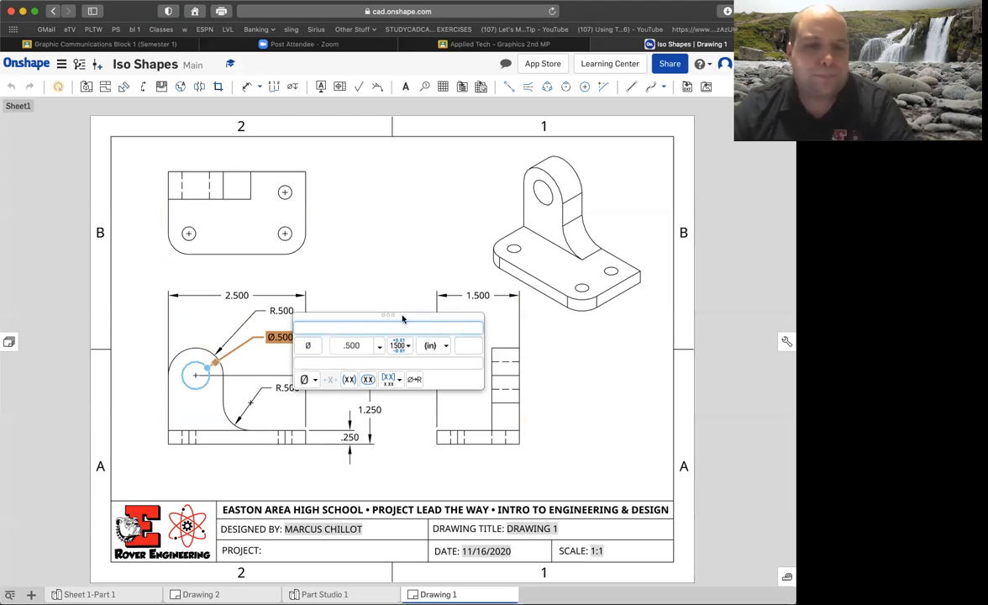
{"action": "type", "text": "TGHR"}
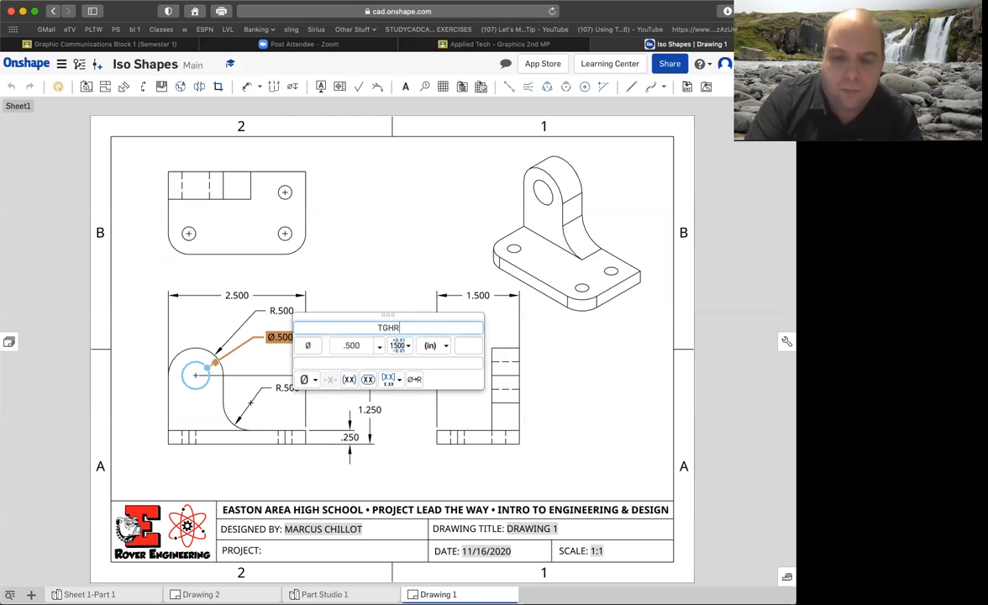
{"action": "key", "text": "BackSpace"}
{"action": "key", "text": "BackSpace"}
{"action": "key", "text": "BackSpace"}
{"action": "type", "text": "HTU"}
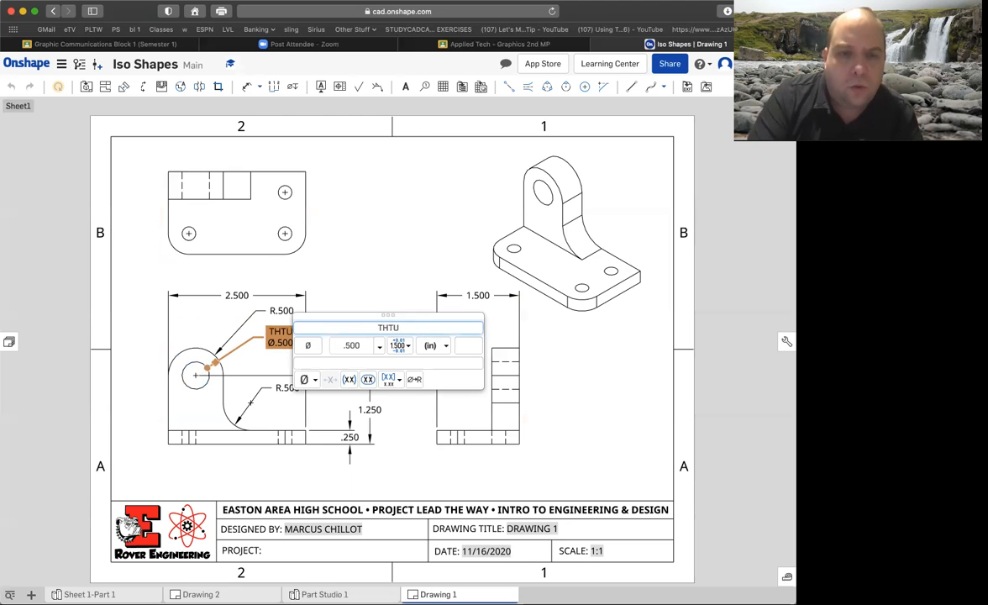
{"action": "key", "text": "BackSpace"}
{"action": "key", "text": "BackSpace"}
{"action": "key", "text": "BackSpace"}
{"action": "type", "text": "HRU"}
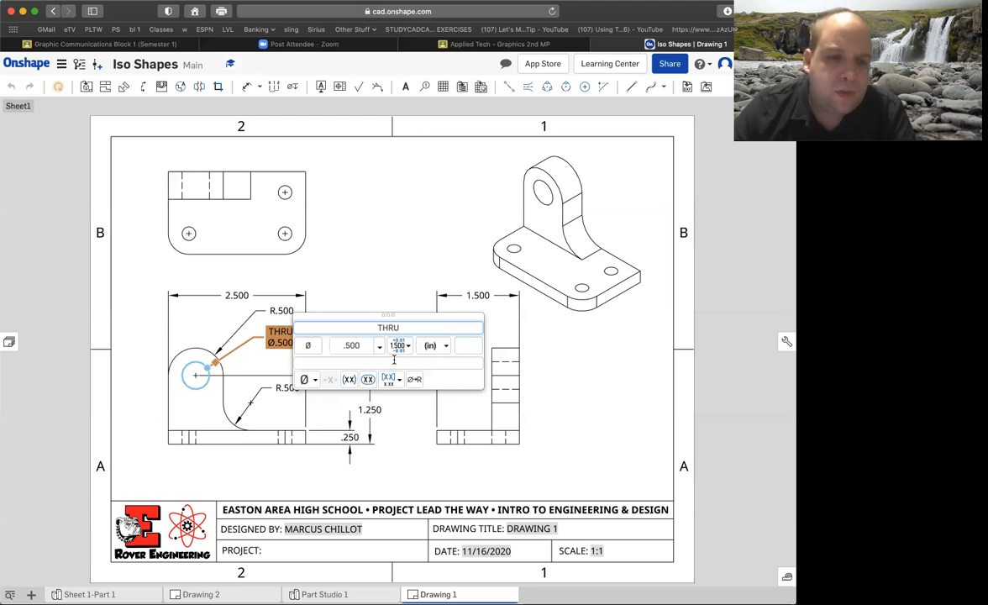
{"action": "left_click_drag", "start_coordinate": [403, 327], "coordinate": [348, 323]}
{"action": "key", "text": "BackSpace"}
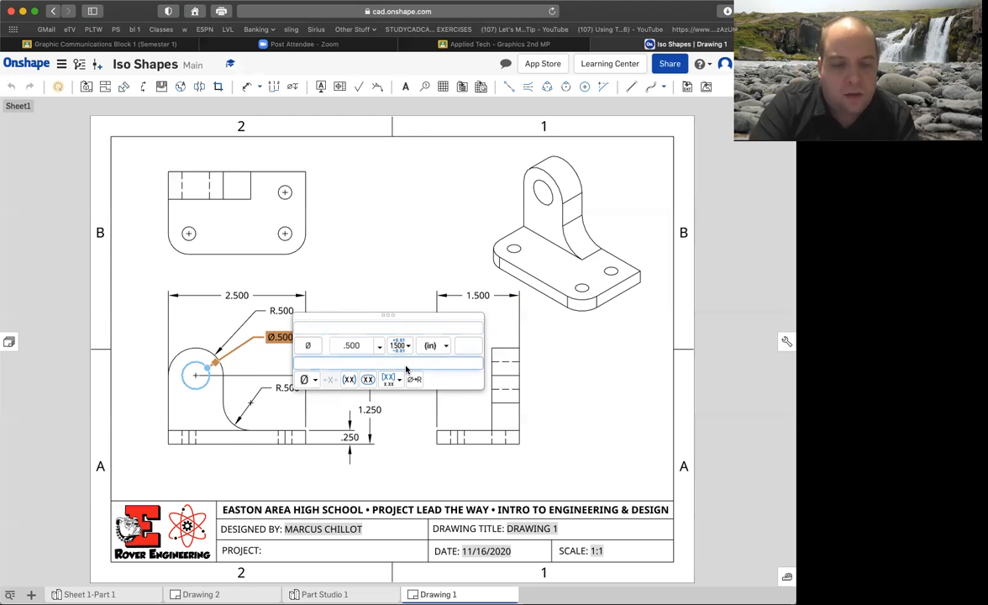
Step: Add the note THRU beneath the large hole's diameter value in the front view
{"action": "type", "text": "THRU"}
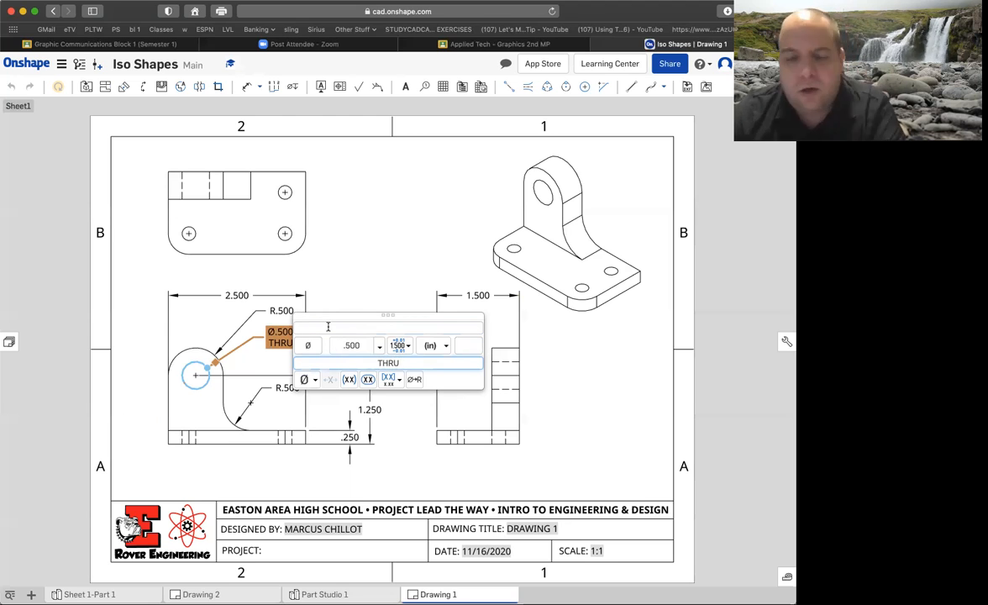
{"action": "key", "text": "BackSpace"}
{"action": "key", "text": "BackSpace"}
{"action": "key", "text": "BackSpace"}
{"action": "key", "text": "BackSpace"}
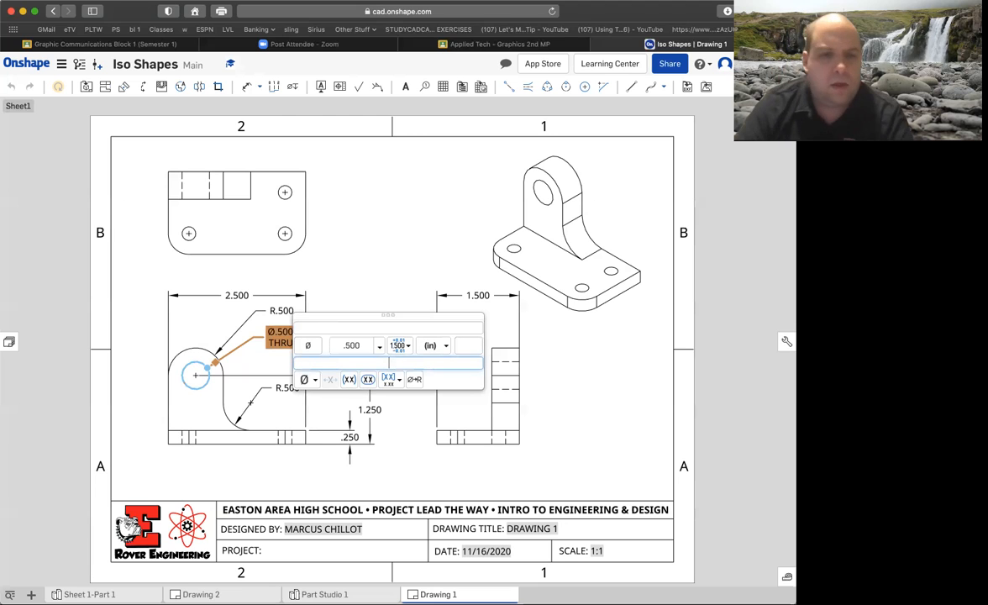
{"action": "type", "text": "THRU"}
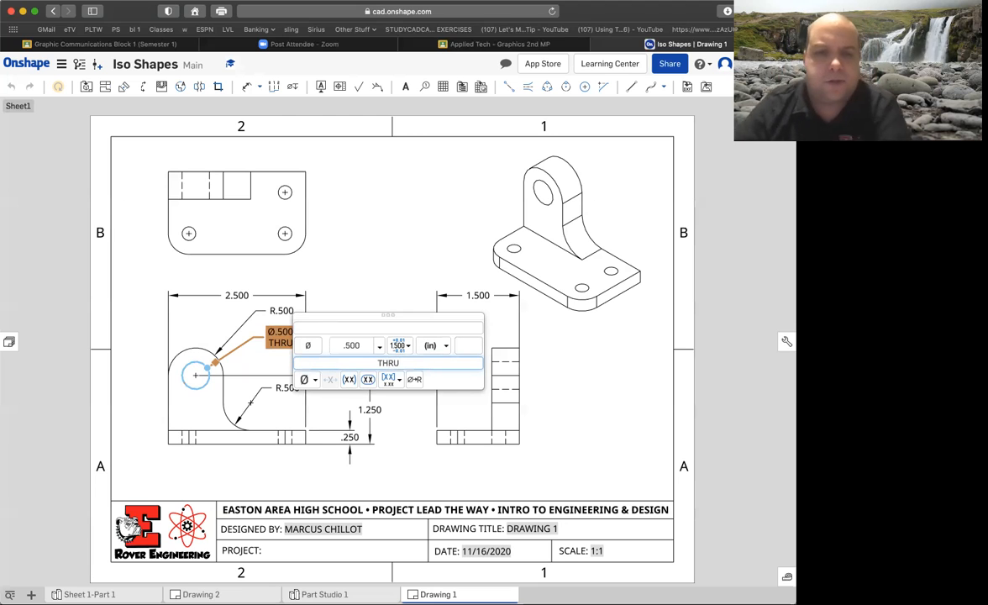
{"action": "mouse_move", "coordinate": [326, 311]}
{"action": "left_mouse_down"}
{"action": "mouse_move", "coordinate": [347, 206]}
{"action": "mouse_move", "coordinate": [330, 213]}
{"action": "left_mouse_up"}
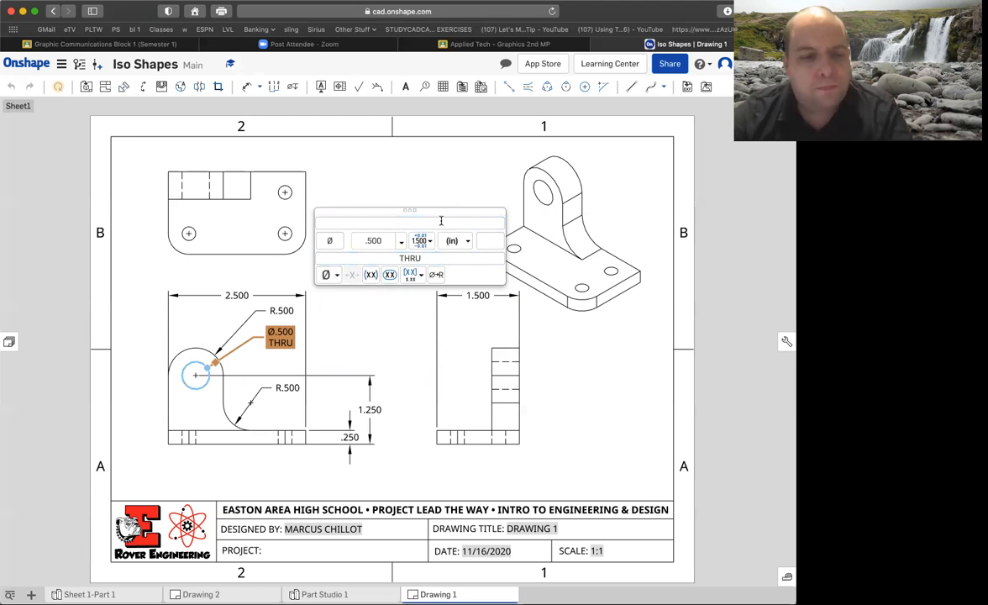
{"action": "key", "text": "Return"}
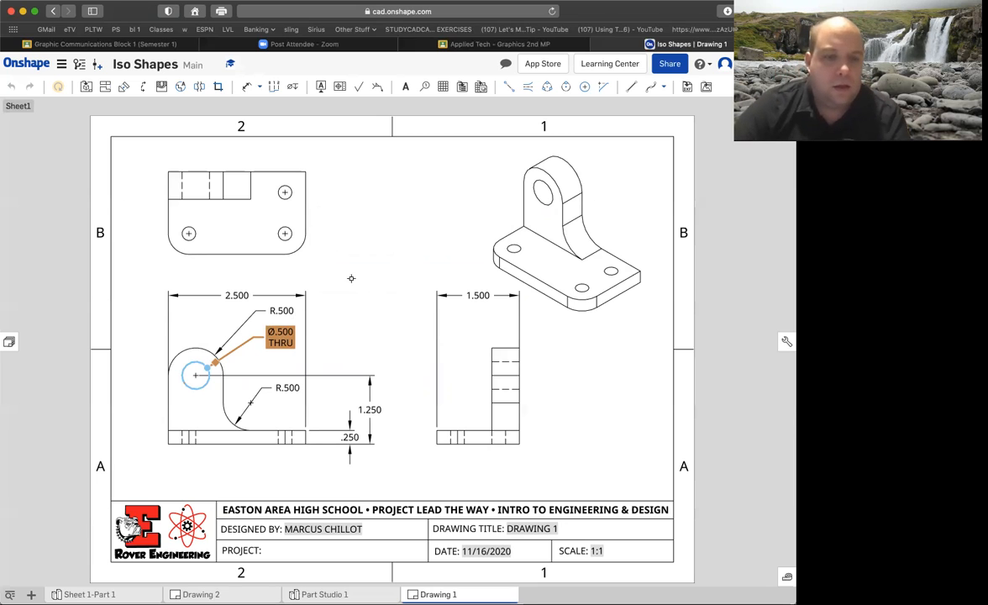
{"action": "left_click", "coordinate": [406, 352]}
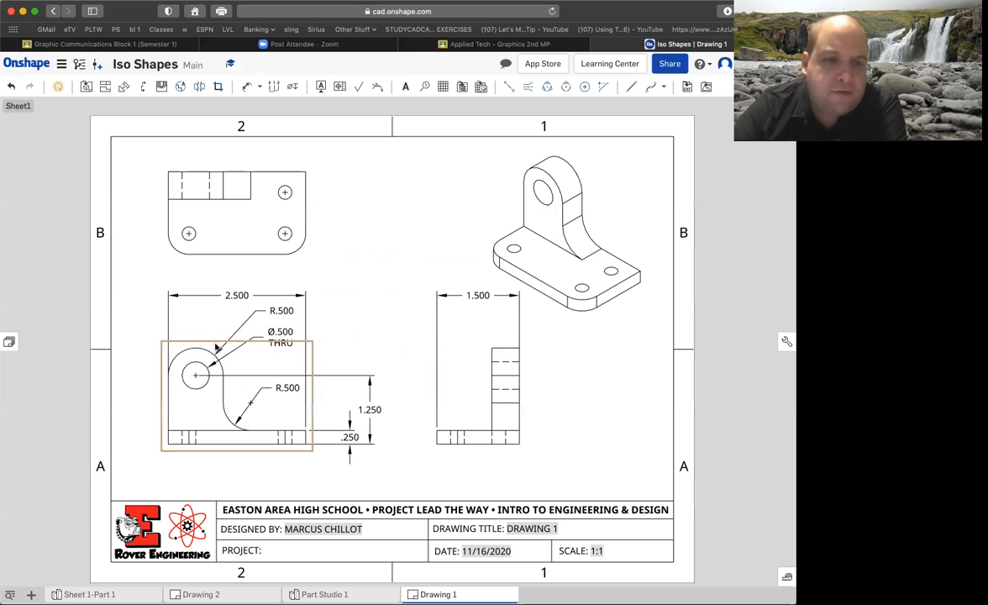
Step: Reposition the rounded top's radius dimension between the overall width dimension and the large hole's callout
{"action": "left_click_drag", "start_coordinate": [215, 354], "coordinate": [209, 352]}
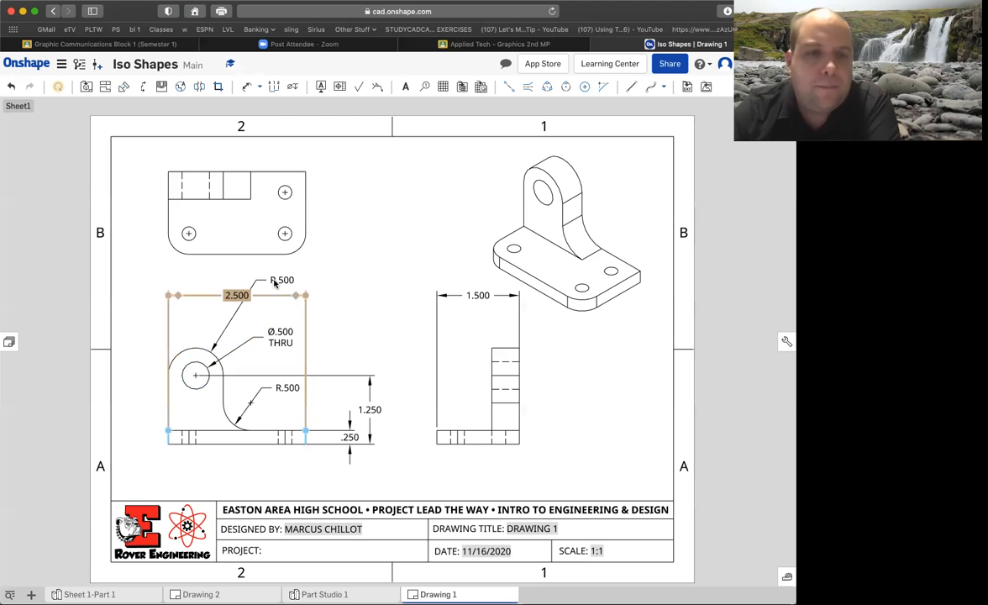
{"action": "left_click_drag", "start_coordinate": [281, 282], "coordinate": [273, 313]}
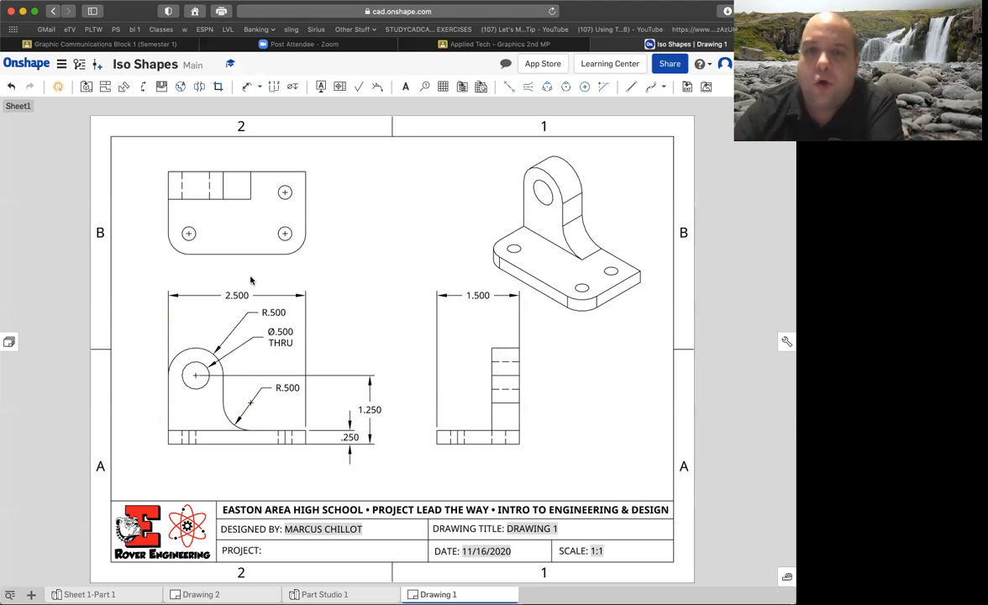
Step: Dimension the upright's thickness above the right-side view, beneath the overall depth dimension
{"action": "left_click", "coordinate": [247, 86]}
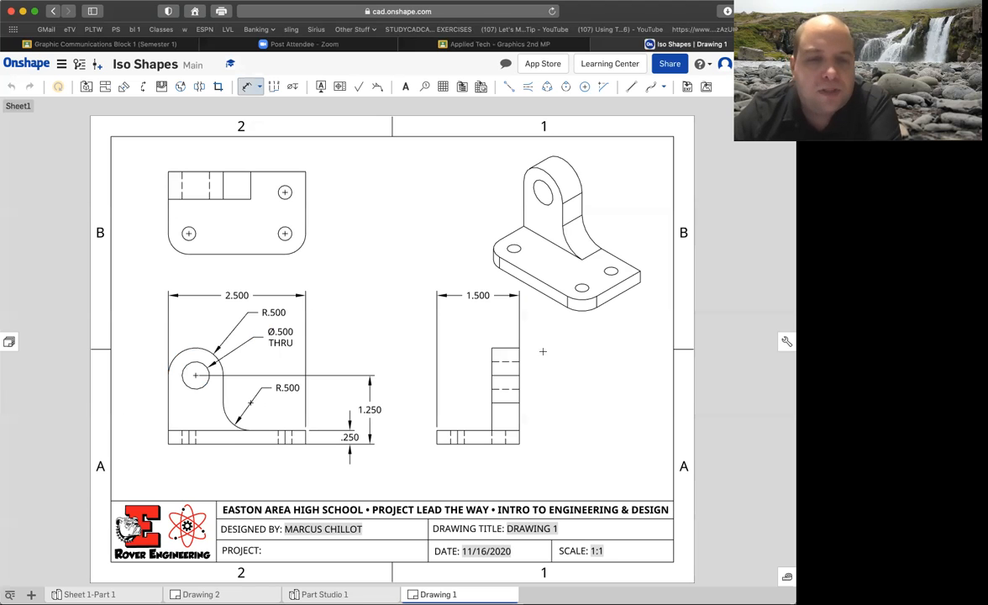
{"action": "left_click", "coordinate": [519, 347]}
{"action": "left_click", "coordinate": [492, 346]}
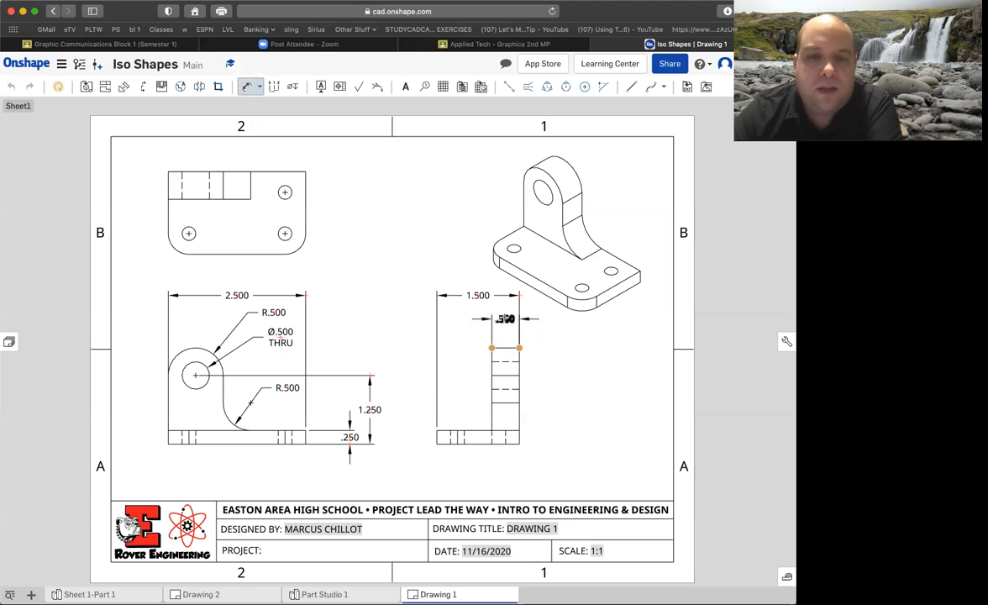
{"action": "left_click", "coordinate": [504, 313]}
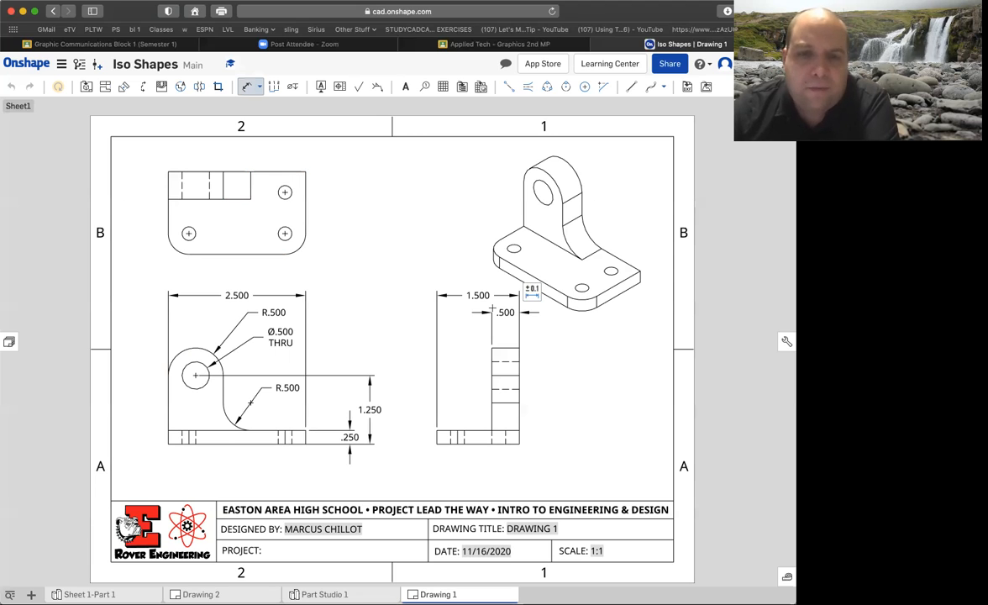
{"action": "left_click", "coordinate": [488, 295]}
{"action": "left_click", "coordinate": [374, 275]}
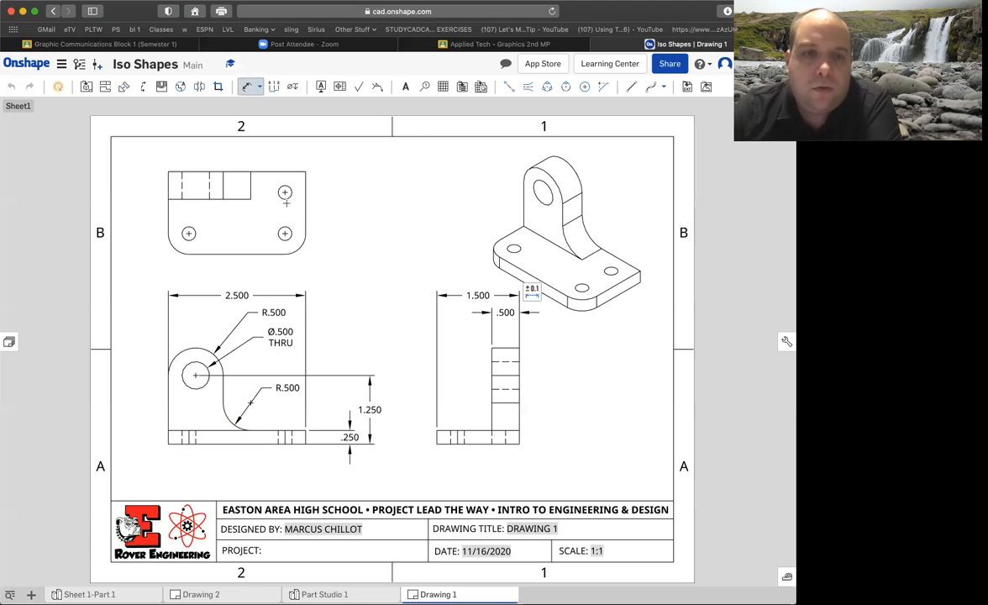
Step: Dimension the diameter of the small hole nearest the back edge in the top view, with the callout outside the view
{"action": "left_click", "coordinate": [285, 193]}
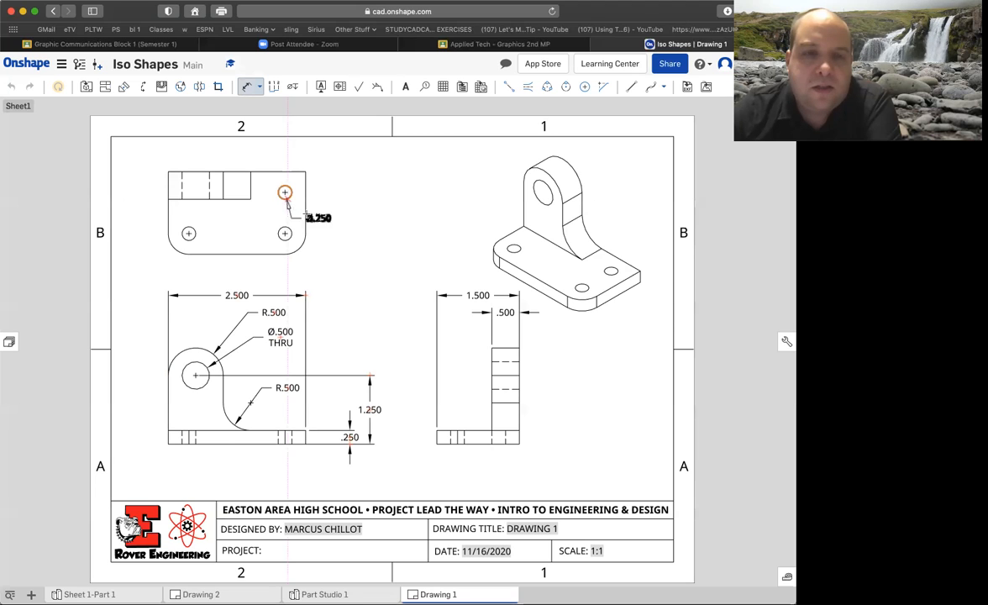
{"action": "left_click", "coordinate": [337, 222]}
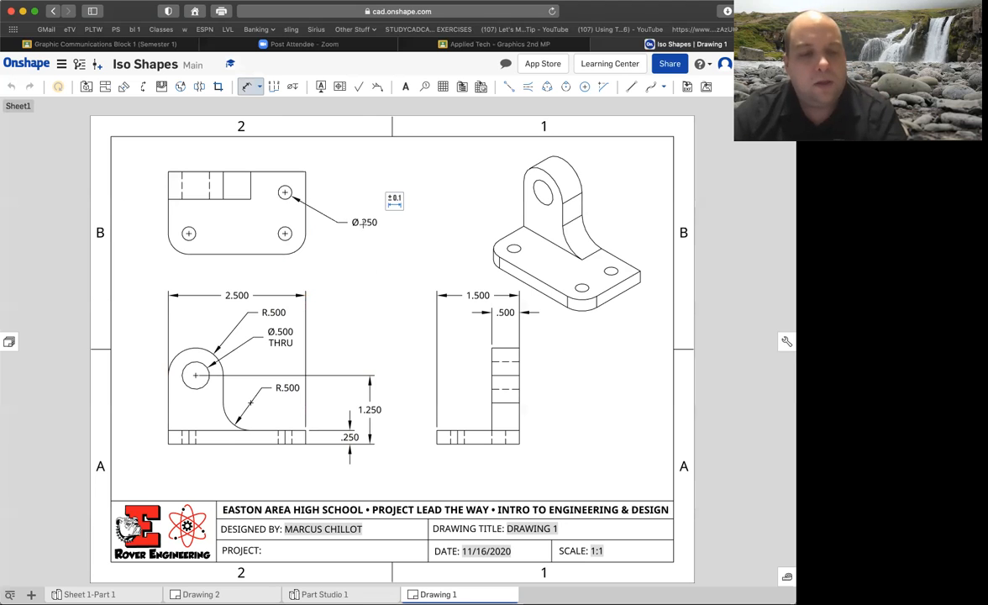
{"action": "key", "text": "Escape"}
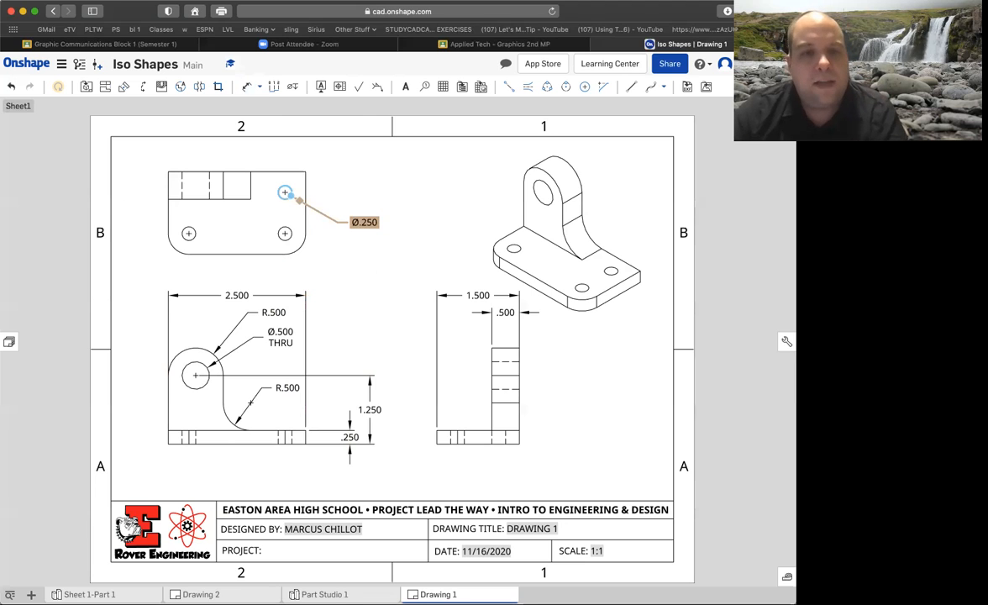
Step: Add the note X3 beneath the small hole's diameter value in the top view
{"action": "double_click", "coordinate": [366, 222]}
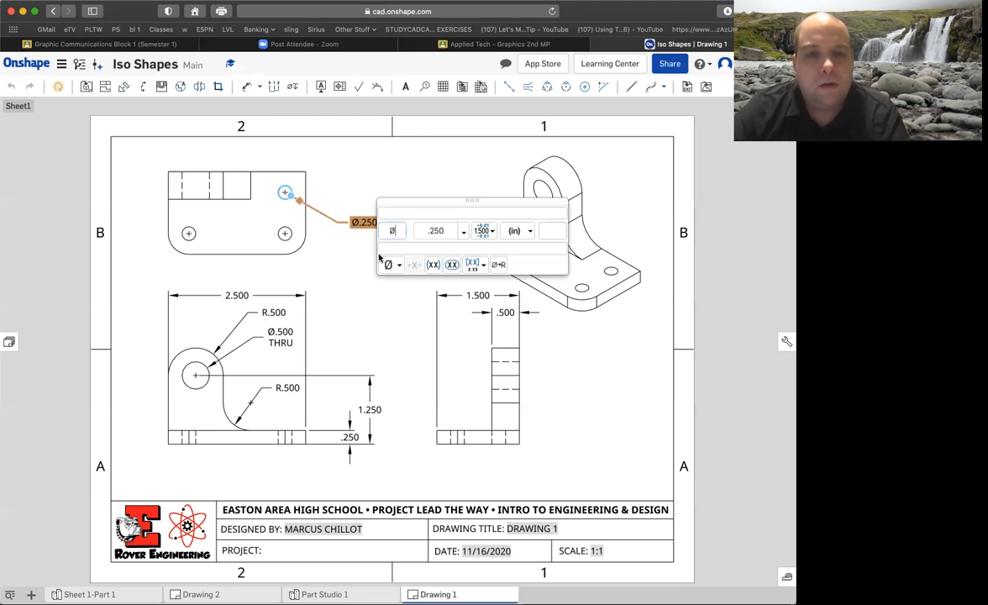
{"action": "left_click", "coordinate": [473, 262]}
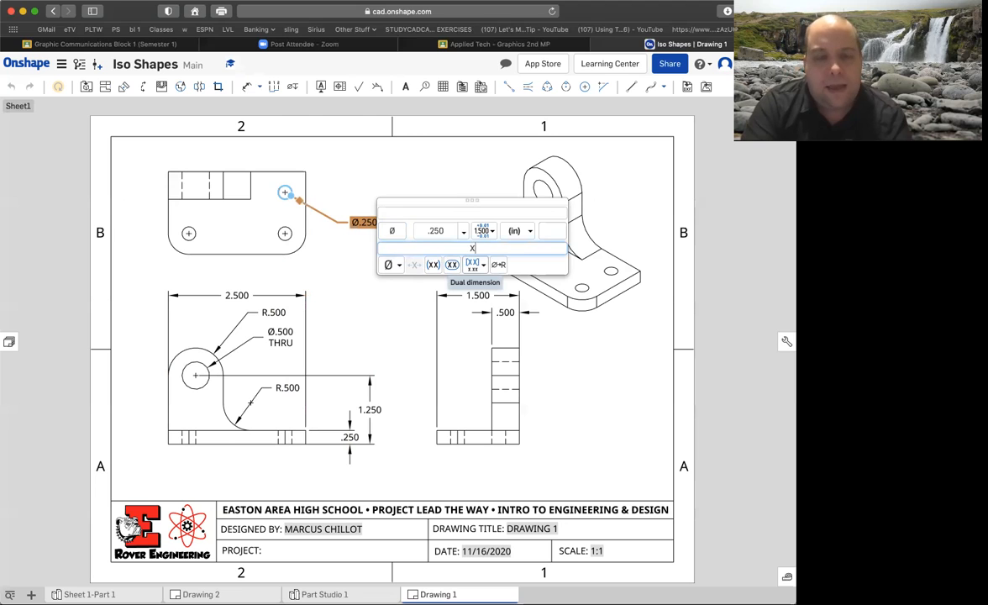
{"action": "type", "text": "3"}
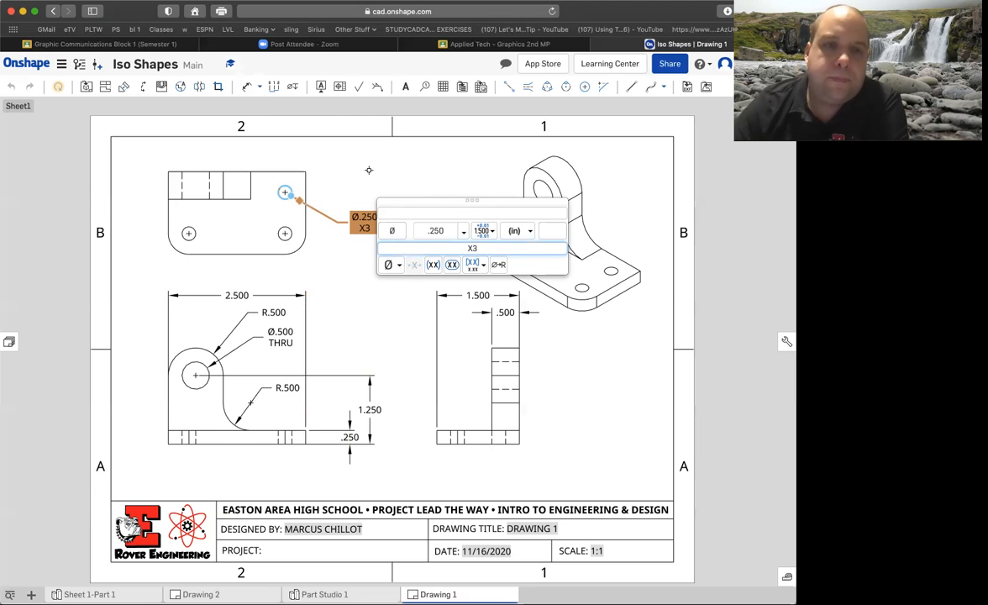
{"action": "left_click", "coordinate": [258, 136]}
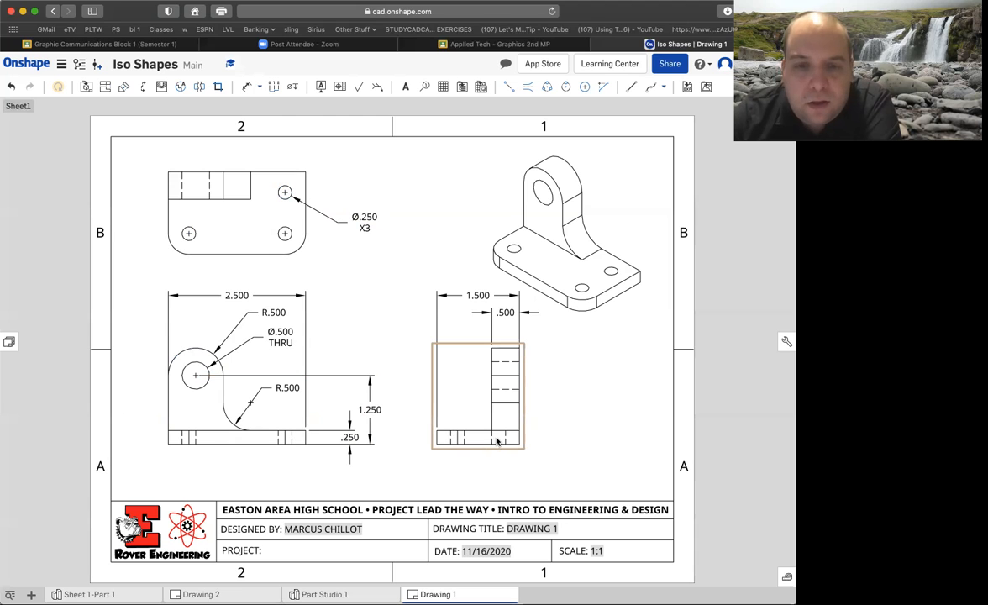
Step: Extend the note beneath the small hole's diameter value in the top view to read X3 THRU
{"action": "double_click", "coordinate": [366, 225]}
{"action": "left_click", "coordinate": [490, 244]}
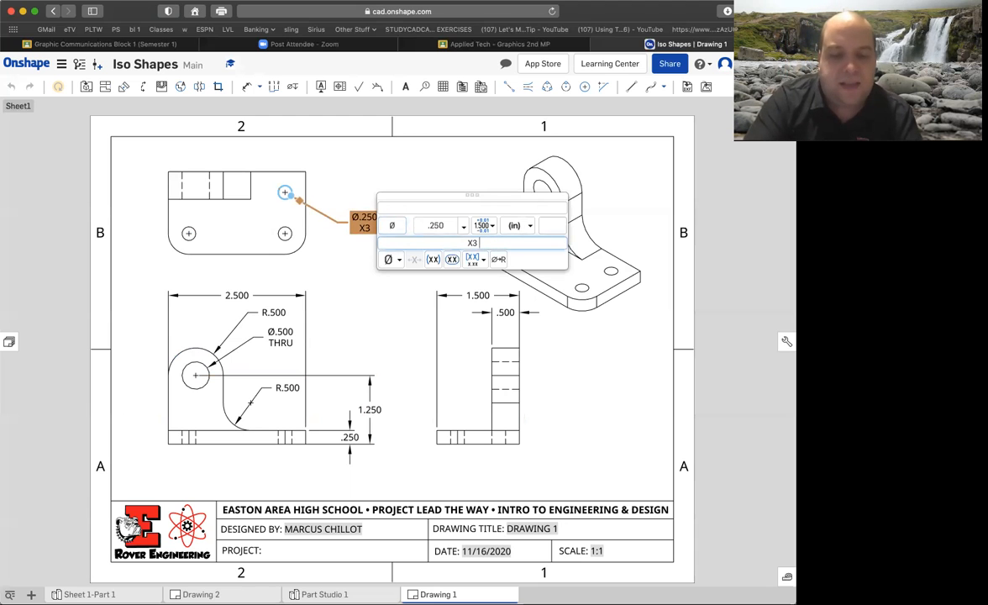
{"action": "type", "text": "THRU"}
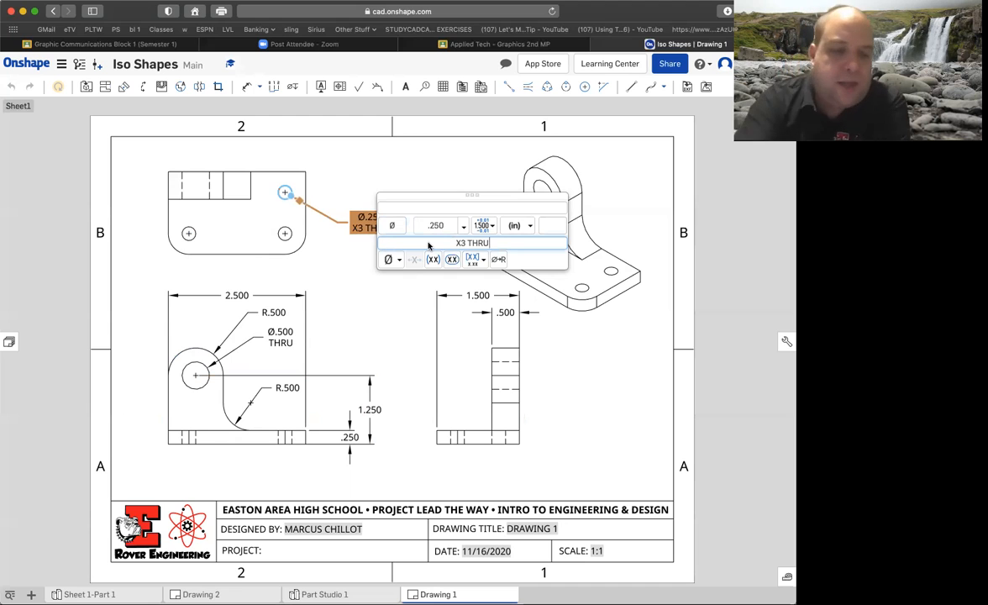
{"action": "key", "text": "Return"}
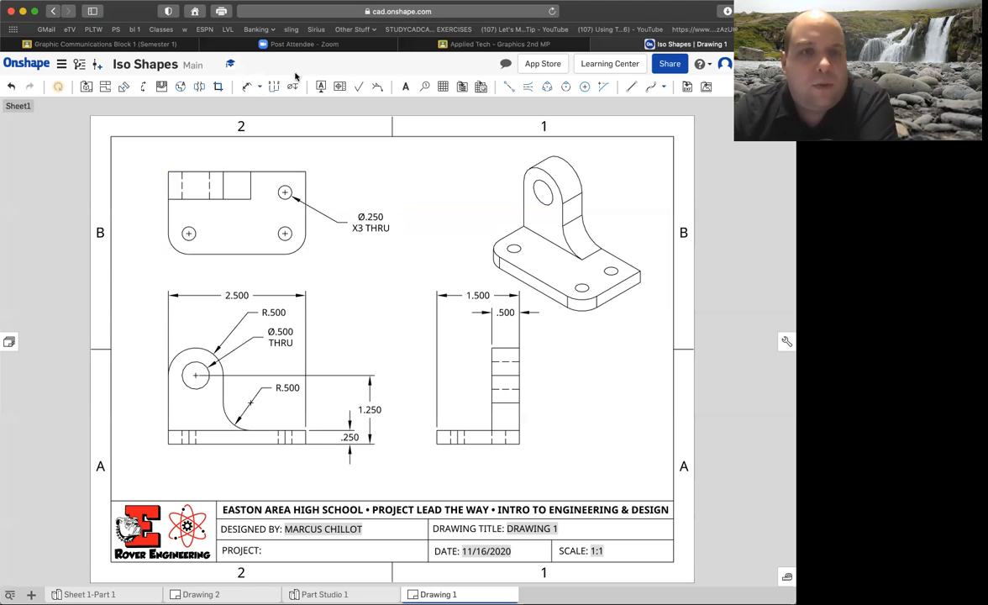
Step: Dimension the radius of the base's front-right rounded corner outside the top view, with the note X2 beneath the value
{"action": "left_click", "coordinate": [247, 86]}
{"action": "left_click", "coordinate": [299, 248]}
{"action": "left_click", "coordinate": [351, 270]}
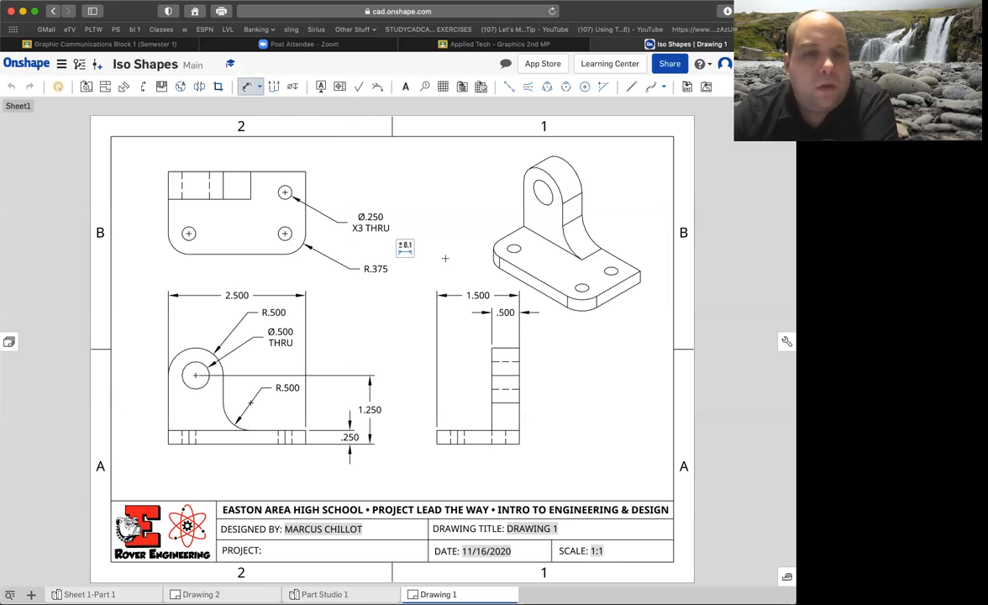
{"action": "left_click", "coordinate": [405, 246]}
{"action": "left_click", "coordinate": [485, 293]}
{"action": "type", "text": "X2"}
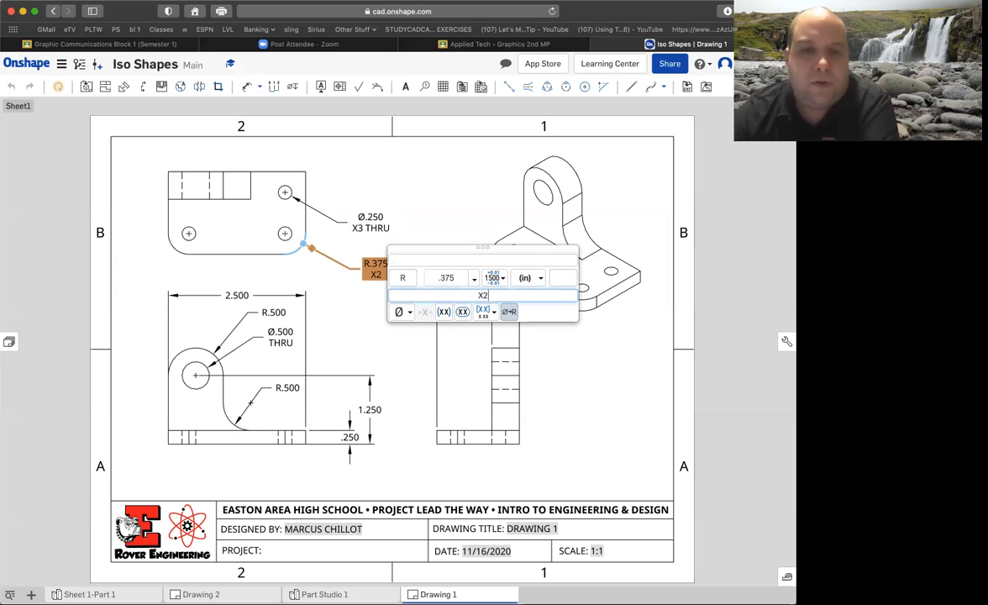
{"action": "left_click", "coordinate": [287, 233]}
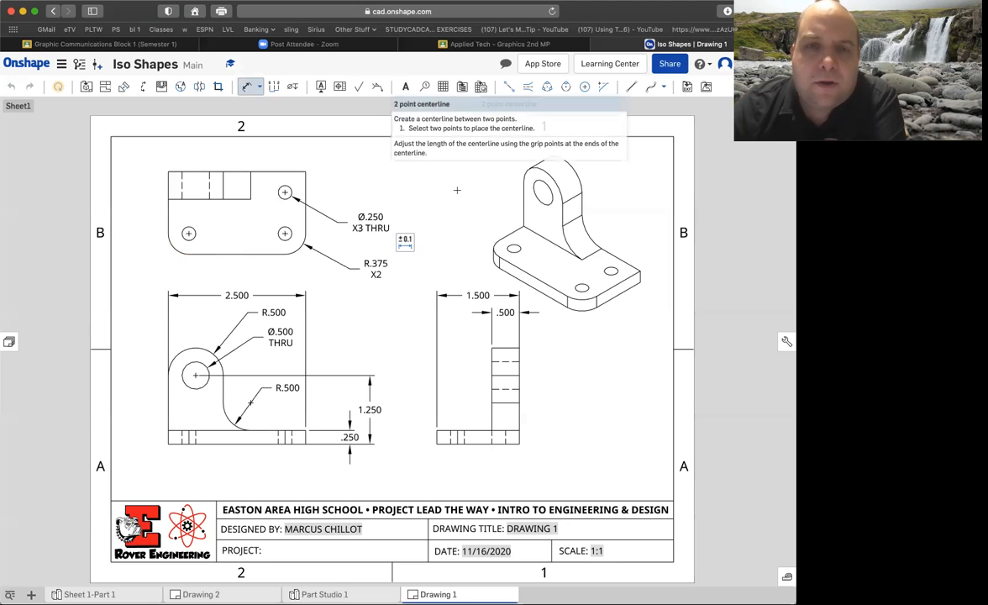
Step: Add a two-point centerline midway between the large hole's hidden lines in the top view, from the upright's back edge to its front edge
{"action": "left_click", "coordinate": [509, 87]}
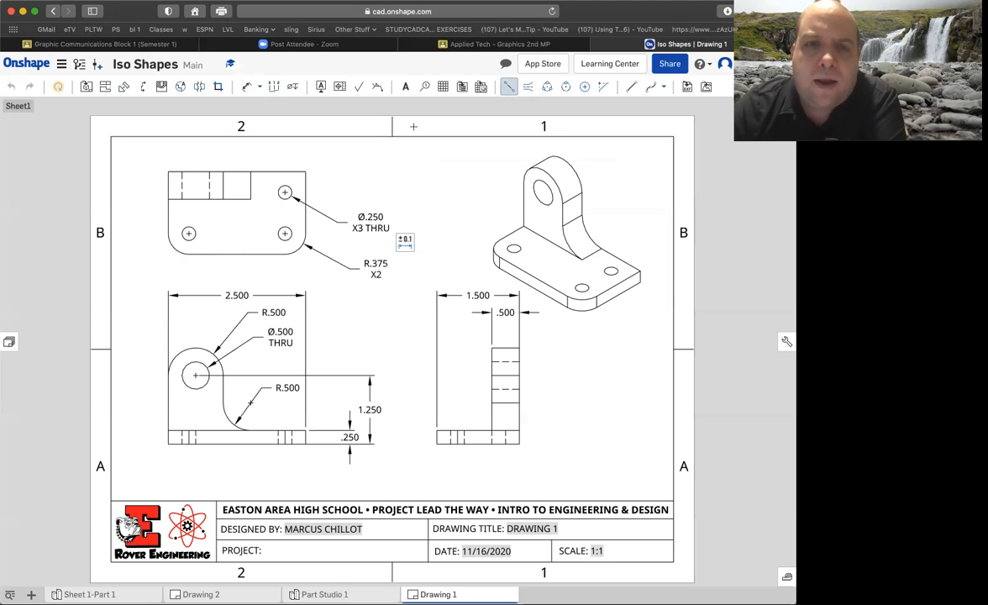
{"action": "left_click", "coordinate": [195, 171]}
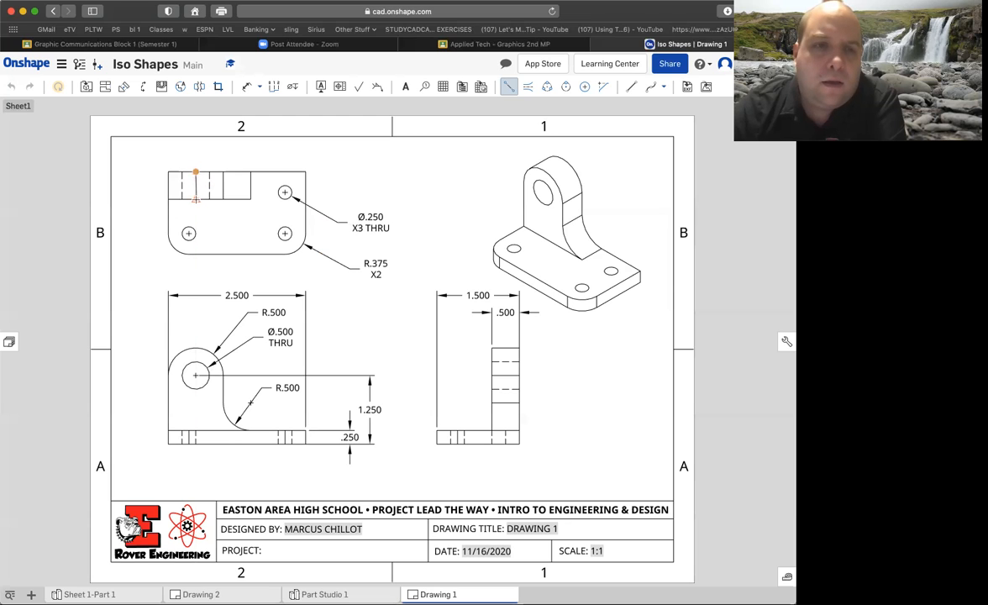
{"action": "left_click", "coordinate": [195, 199]}
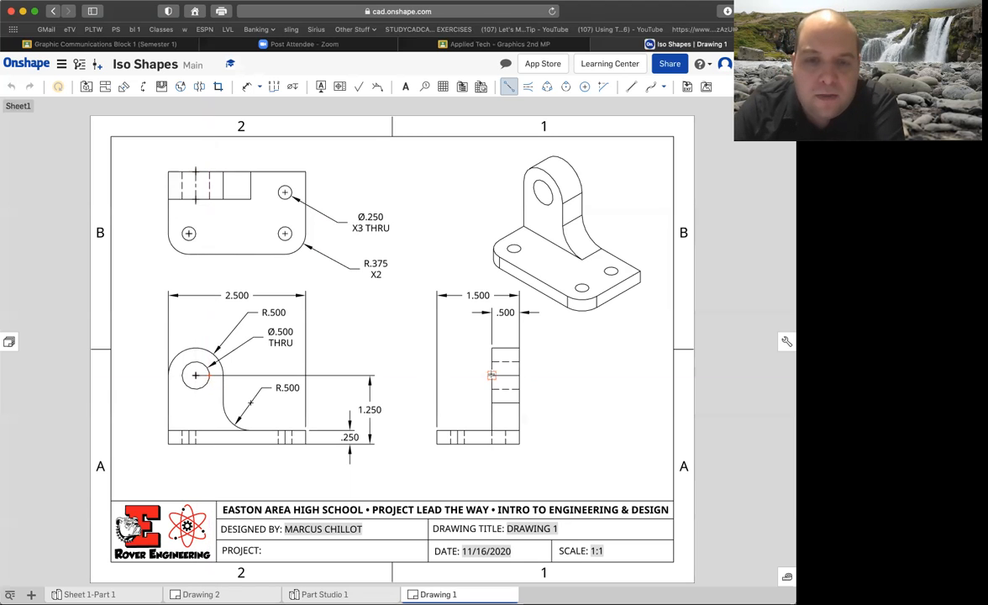
Step: Try a two-point centerline across the upright at the large hole's axis in the right-side view, and delete it
{"action": "left_click", "coordinate": [491, 375]}
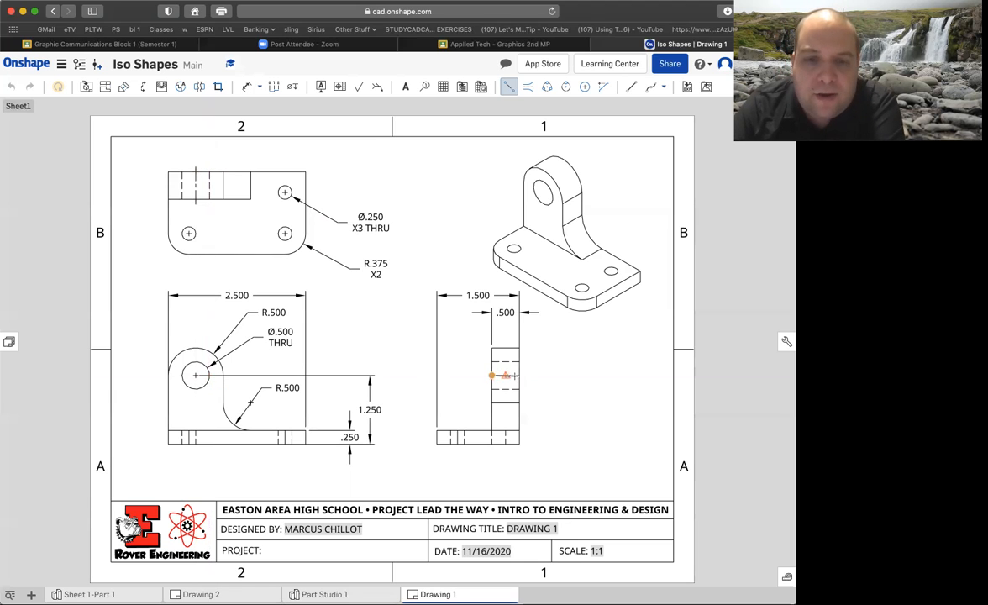
{"action": "left_click", "coordinate": [521, 376]}
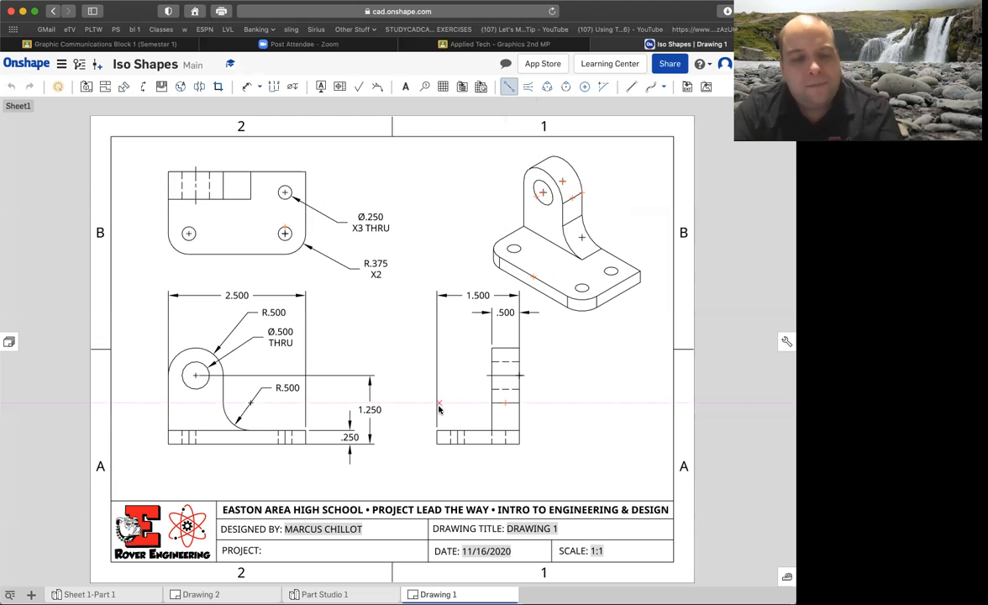
{"action": "key", "text": "Escape"}
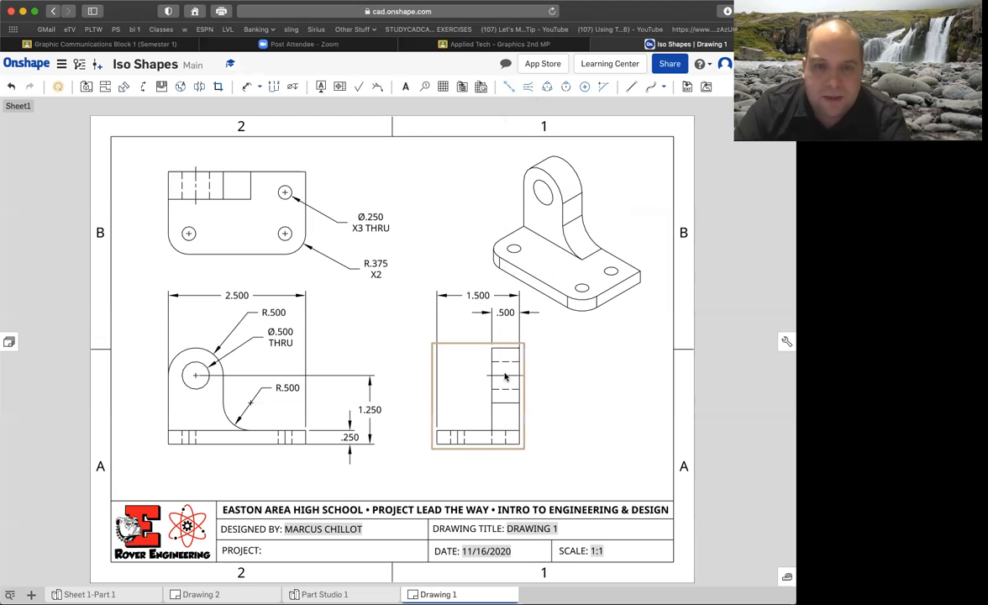
{"action": "right_click", "coordinate": [505, 378]}
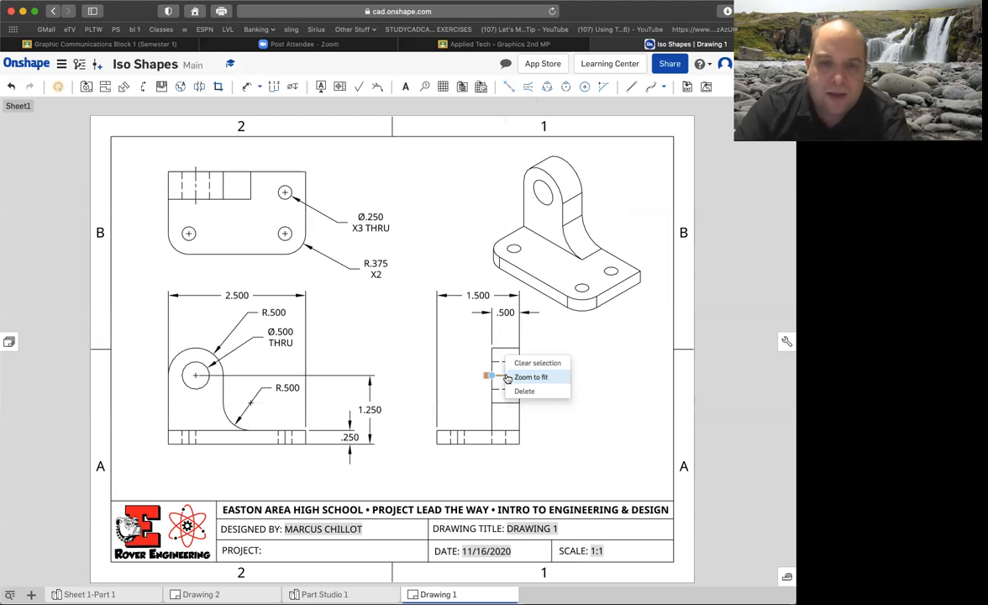
{"action": "left_click", "coordinate": [523, 391]}
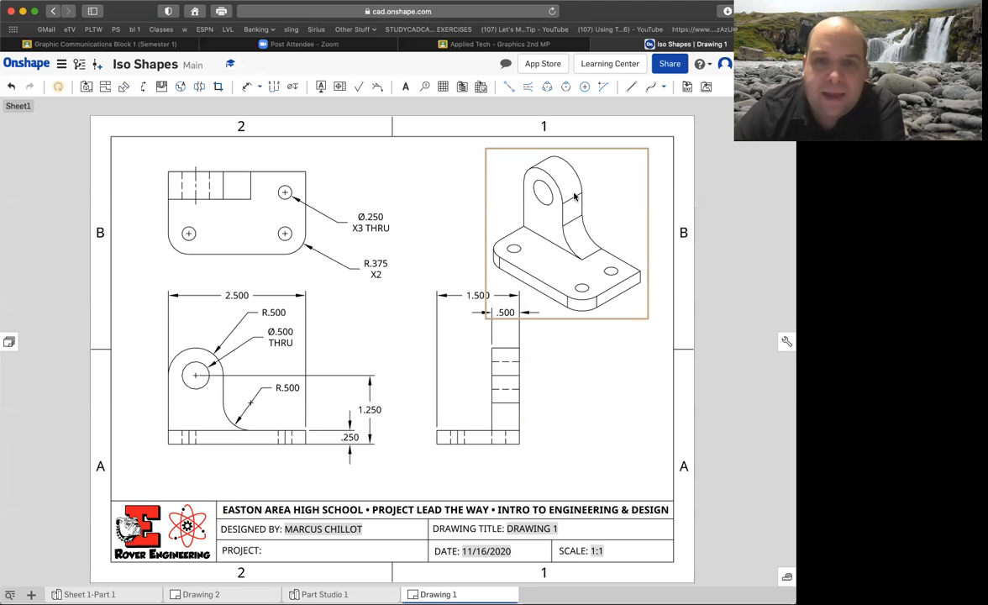
Step: Move the isometric view slightly up and to the right, clear of the right-side view's depth dimensions
{"action": "left_click_drag", "start_coordinate": [573, 196], "coordinate": [583, 189]}
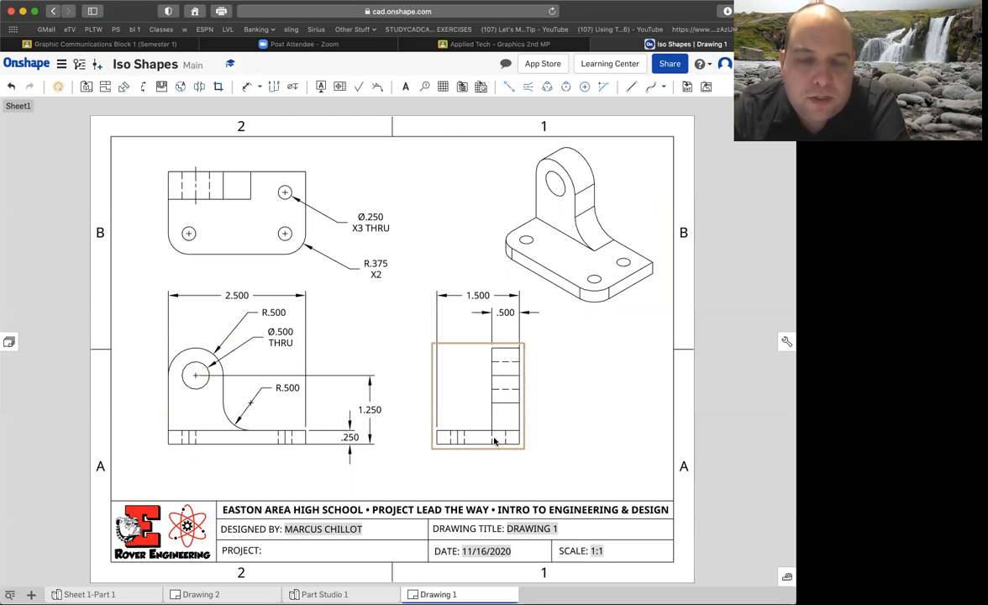
Step: Add a vertical two-point centerline through the base between the hidden lines of the back small hole in the right-side view
{"action": "left_click", "coordinate": [509, 87]}
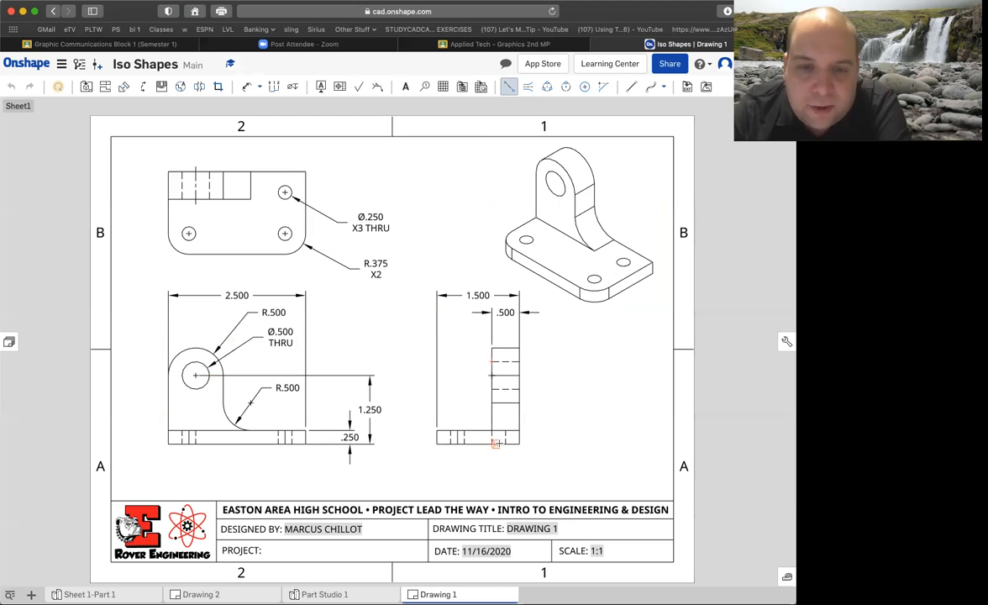
{"action": "left_click", "coordinate": [498, 443]}
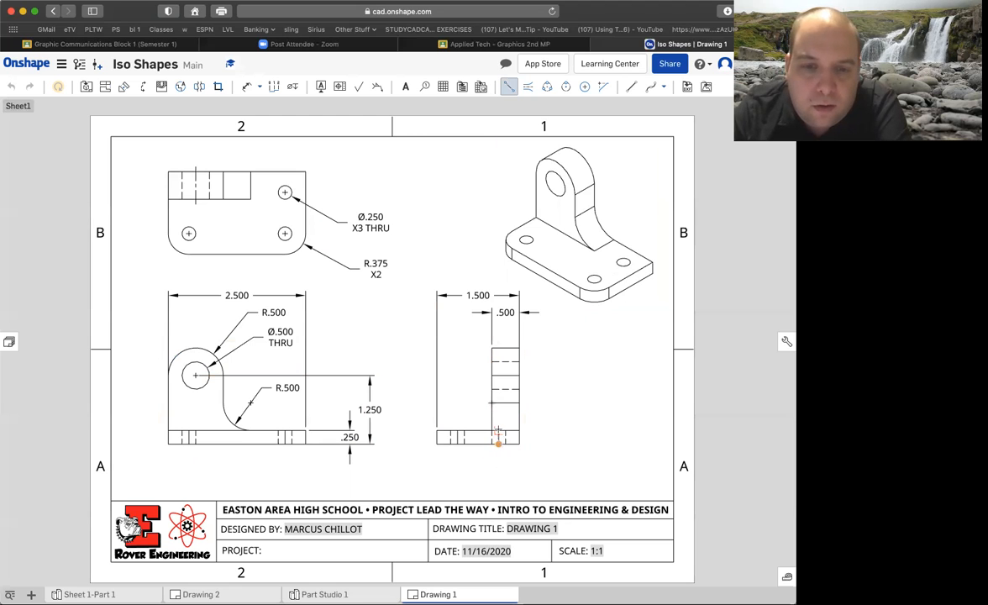
{"action": "left_click", "coordinate": [498, 430]}
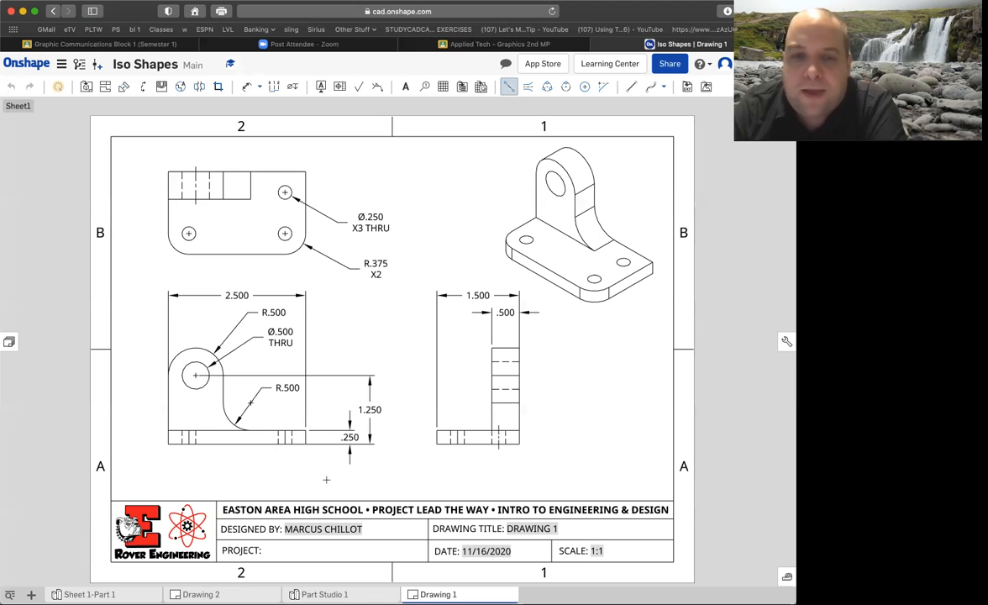
{"action": "left_click", "coordinate": [594, 278]}
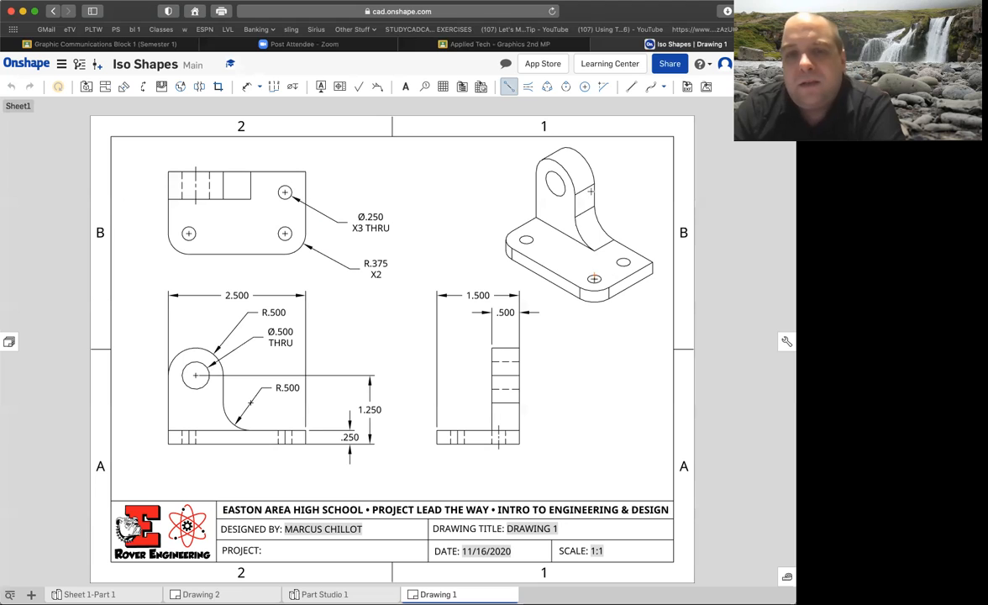